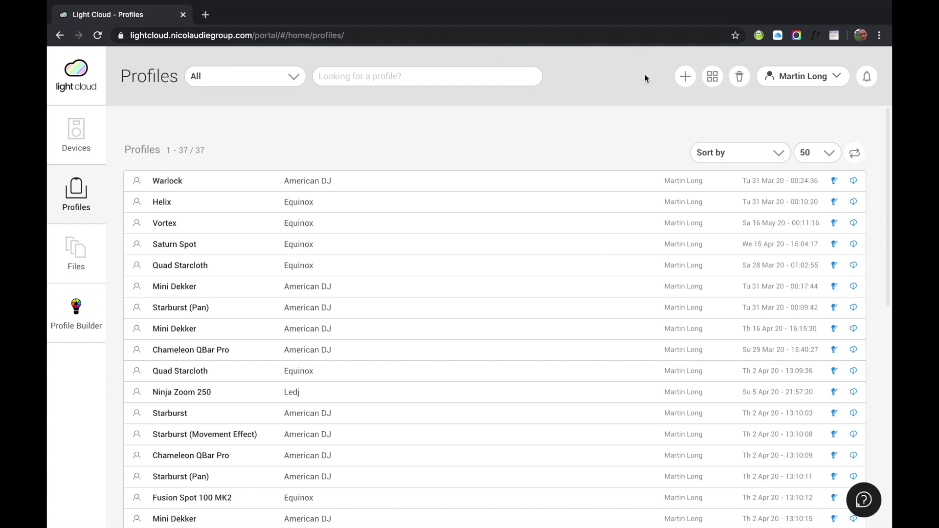
Step: Start a new profile from scratch with Chauvet as the brand
left_click(684, 78)
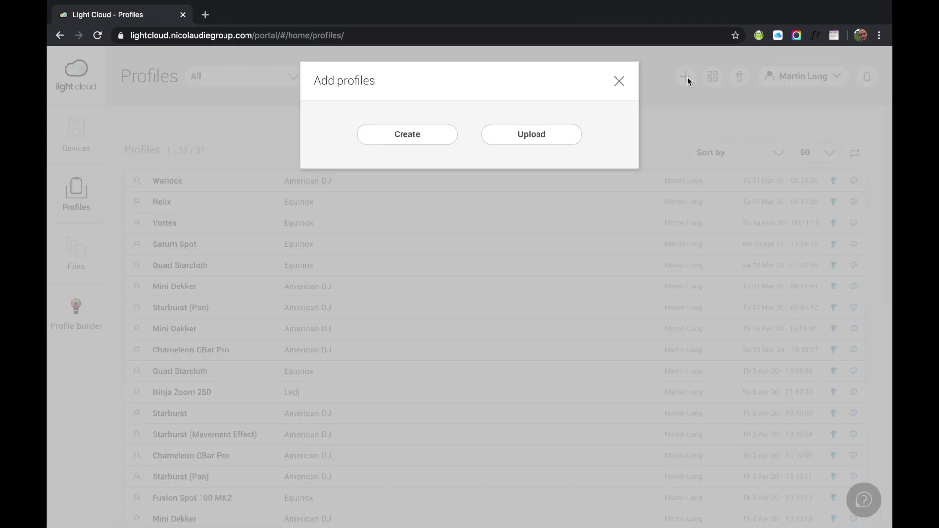
left_click(408, 137)
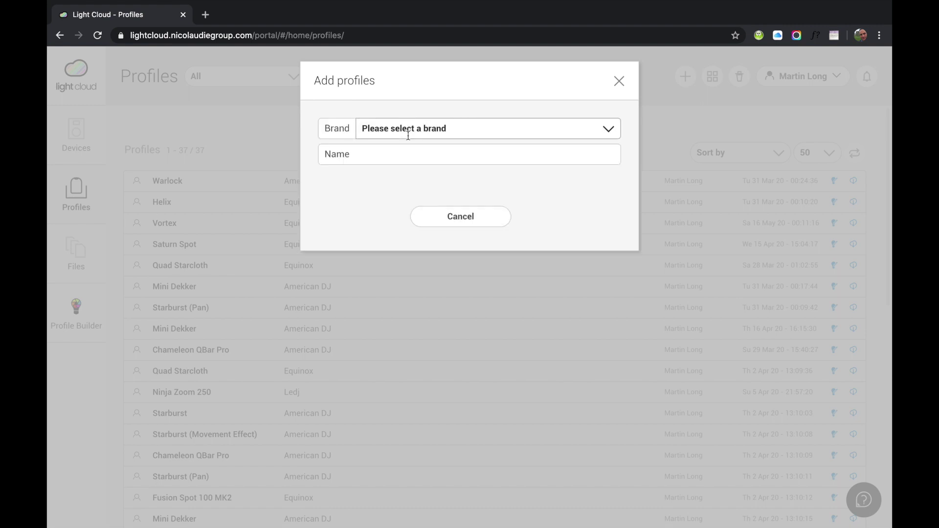
left_click(549, 130)
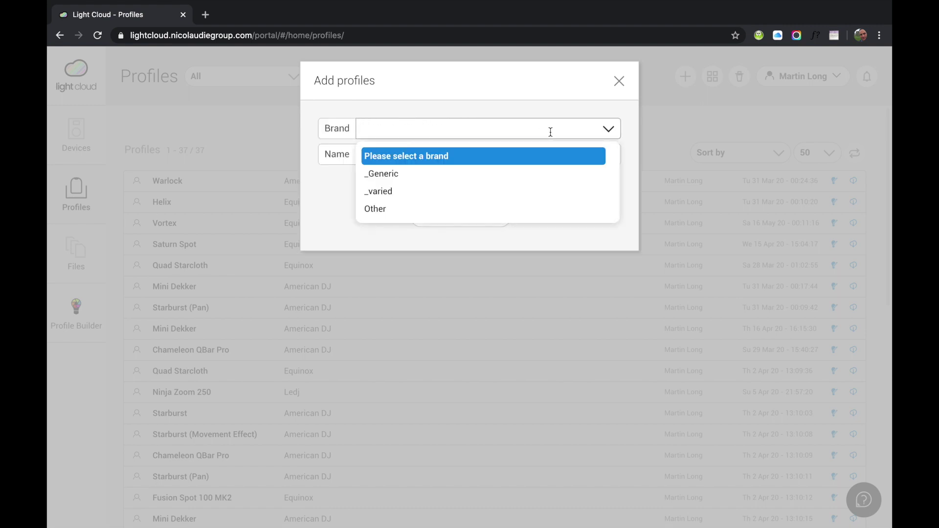
type("cha")
left_click(390, 158)
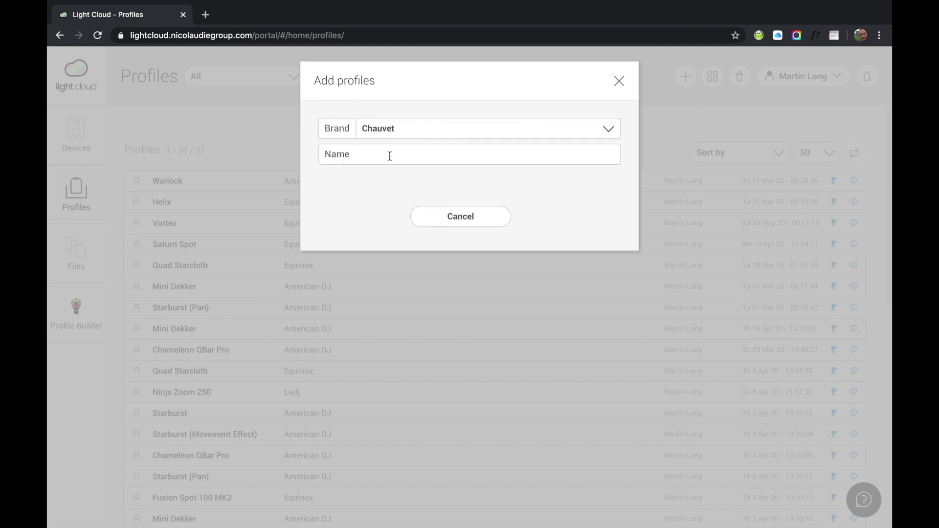
Step: Name the profile 'Slim Beam Quad' and create it
left_click(615, 163)
type("Slimbeam")
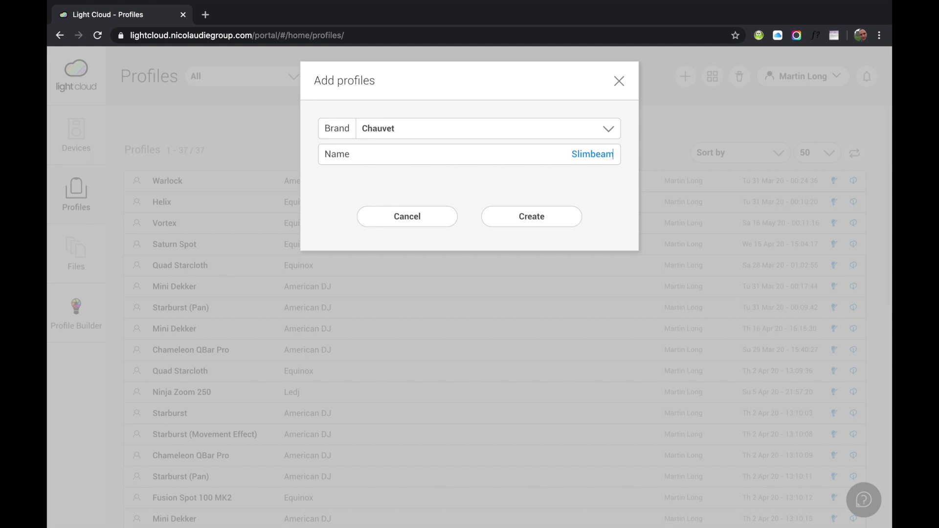
key("BackSpace")
key("BackSpace")
key("BackSpace")
key("BackSpace")
type("Beam Quad")
left_click(535, 220)
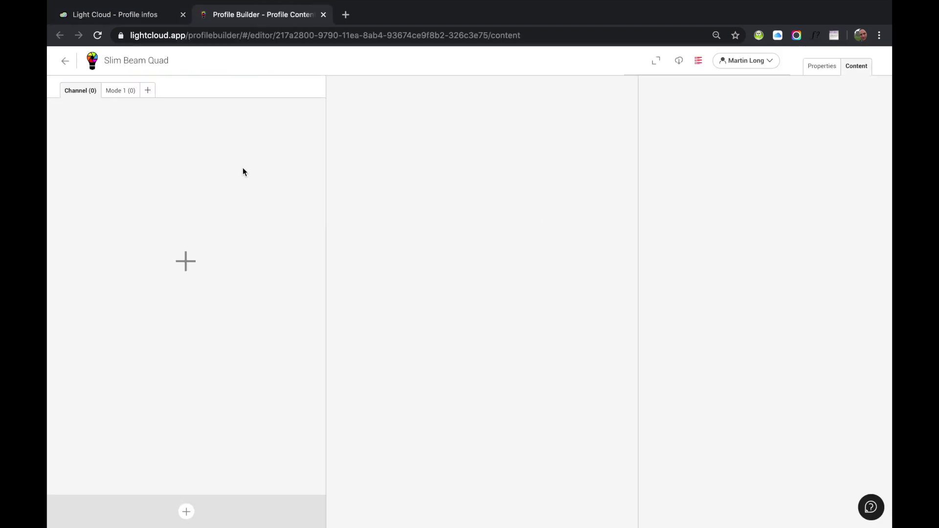
Step: Select Red, Green, Blue, Amber, Dimmer and Shutter & Strobe channel types and add all six
left_click(183, 261)
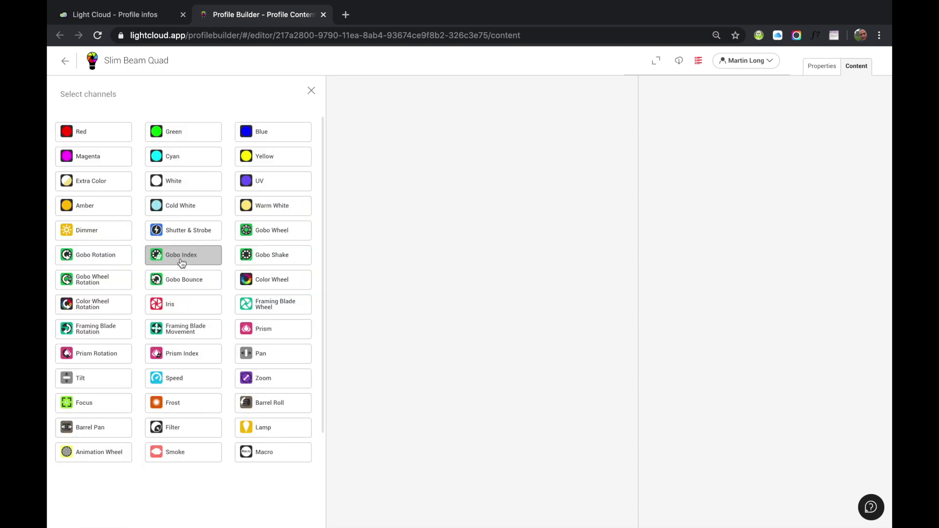
left_click(108, 138)
left_click(202, 139)
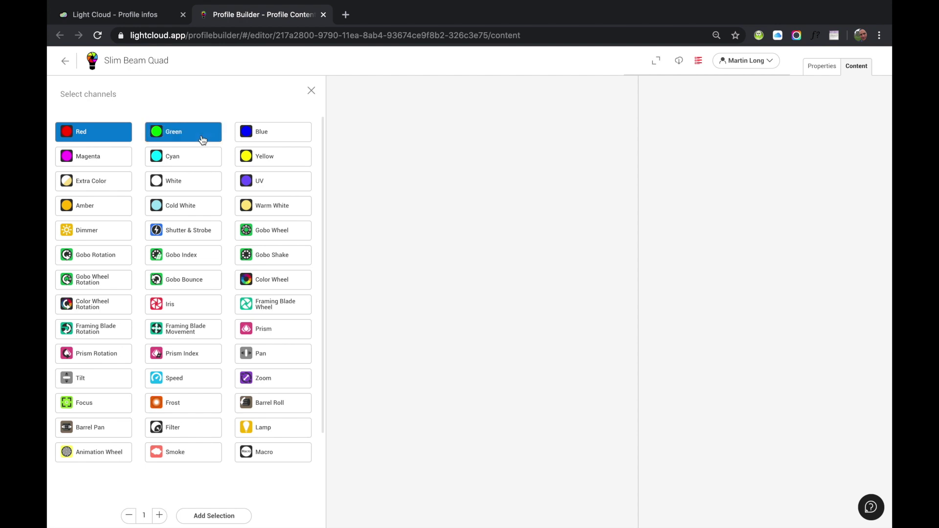
left_click(292, 133)
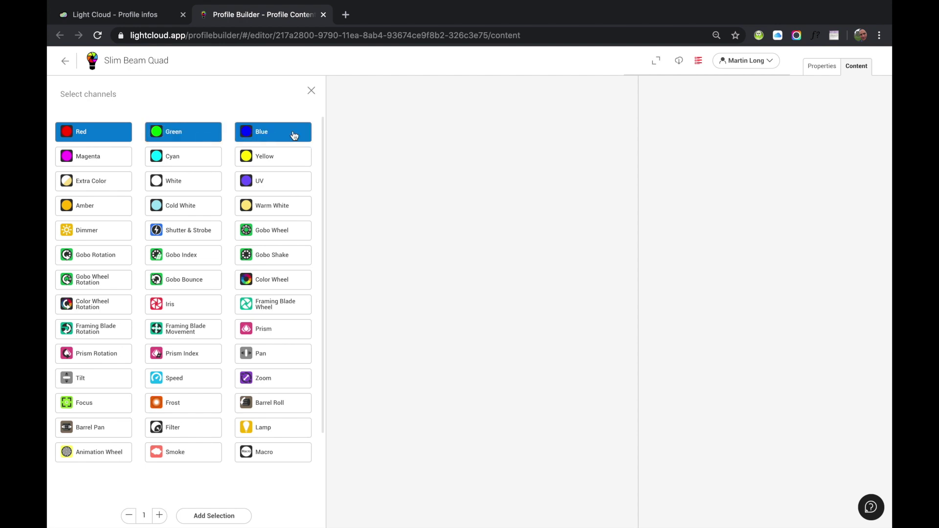
left_click(113, 209)
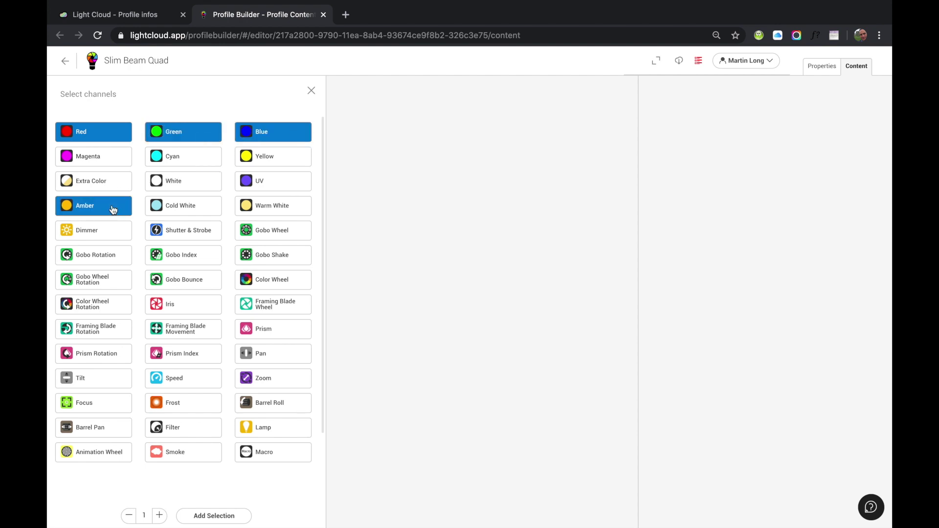
left_click(108, 234)
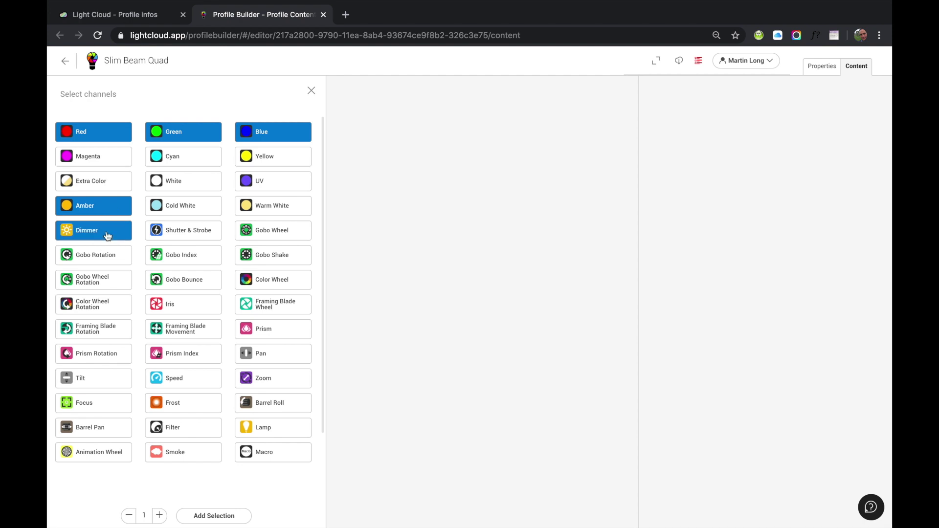
left_click(207, 231)
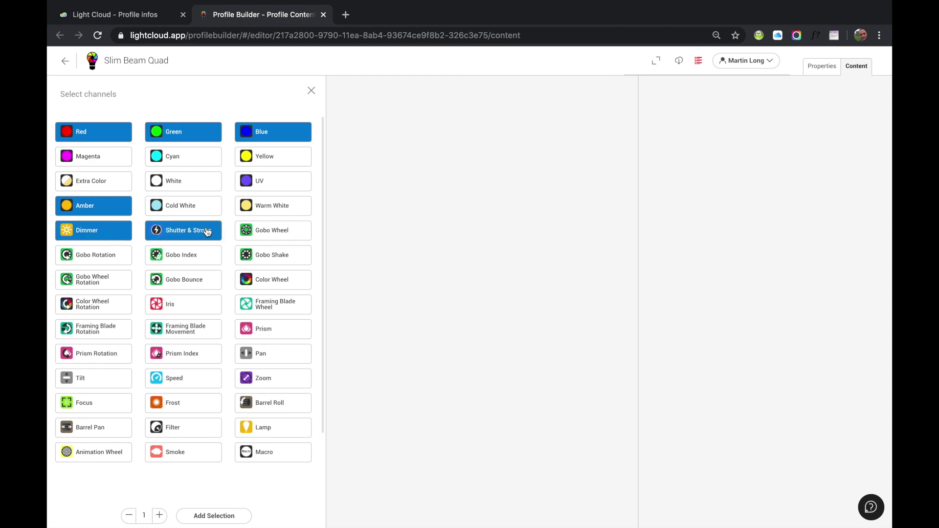
left_click(218, 519)
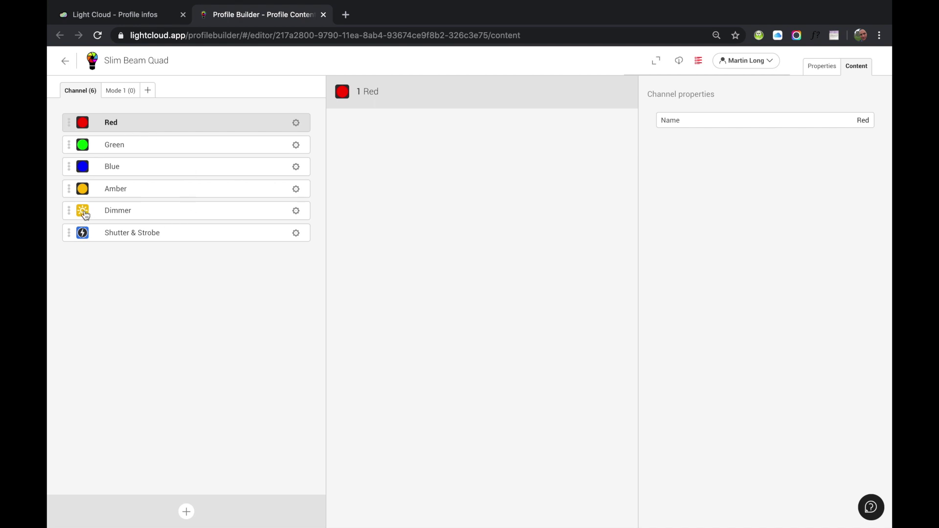
Step: Give the Dimmer channel one Dimmer preset spanning 0–255, then select Shutter & Strobe
left_click(199, 216)
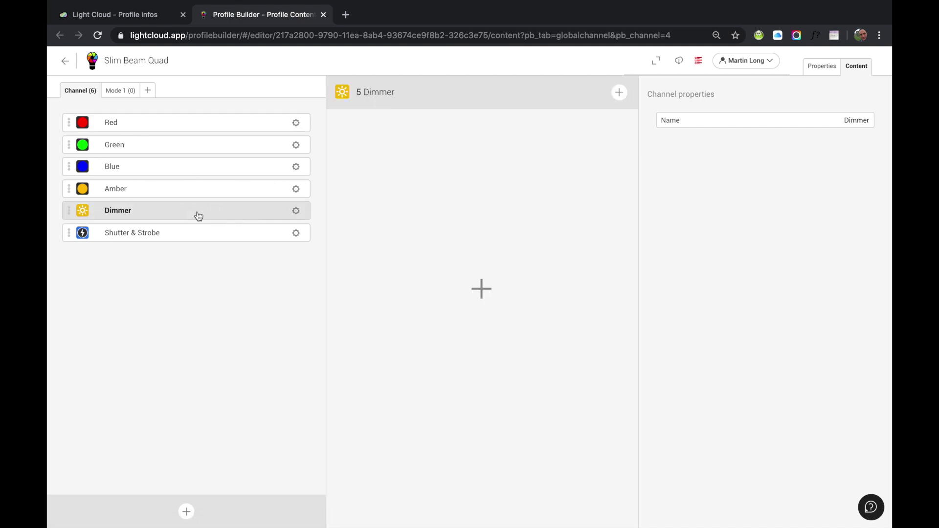
left_click(481, 288)
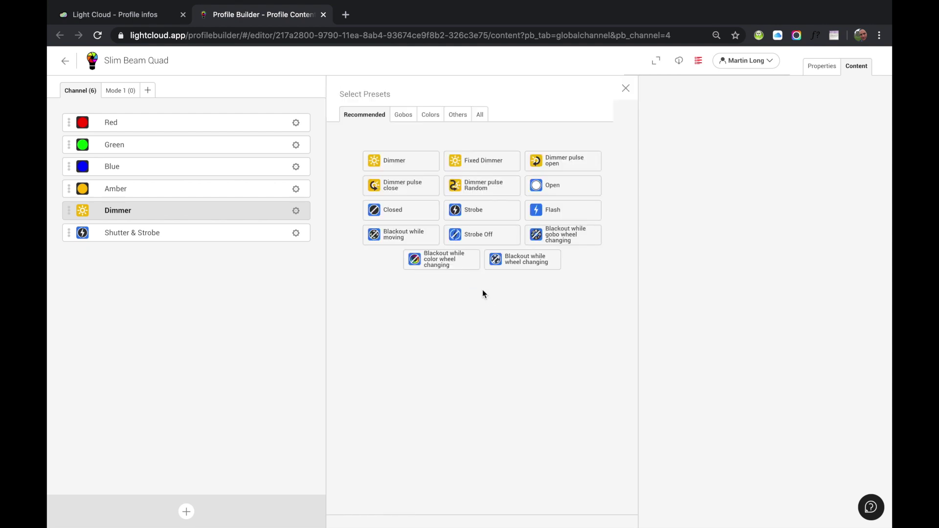
left_click(402, 163)
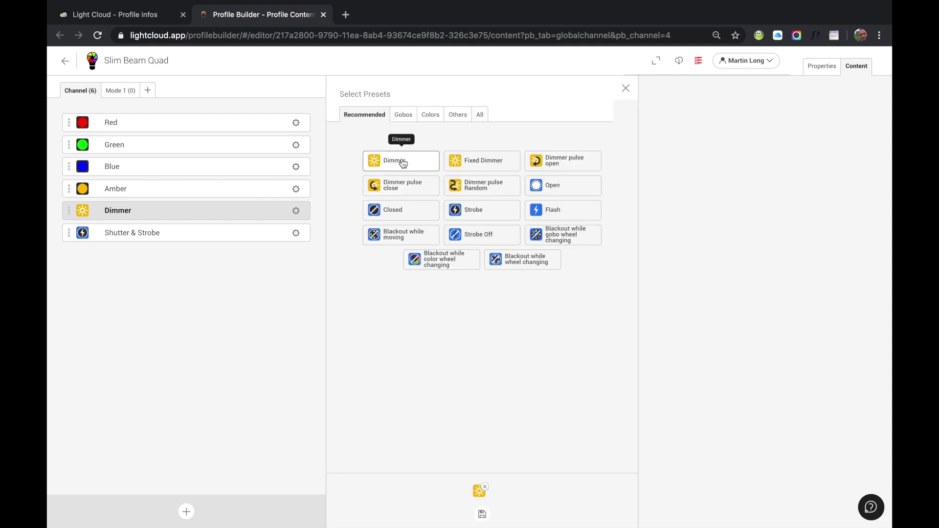
left_click(482, 515)
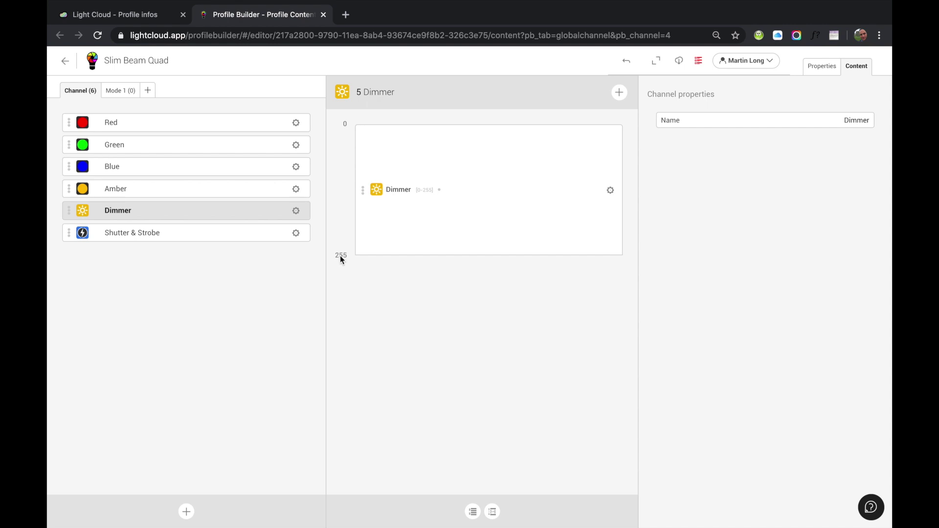
left_click(479, 197)
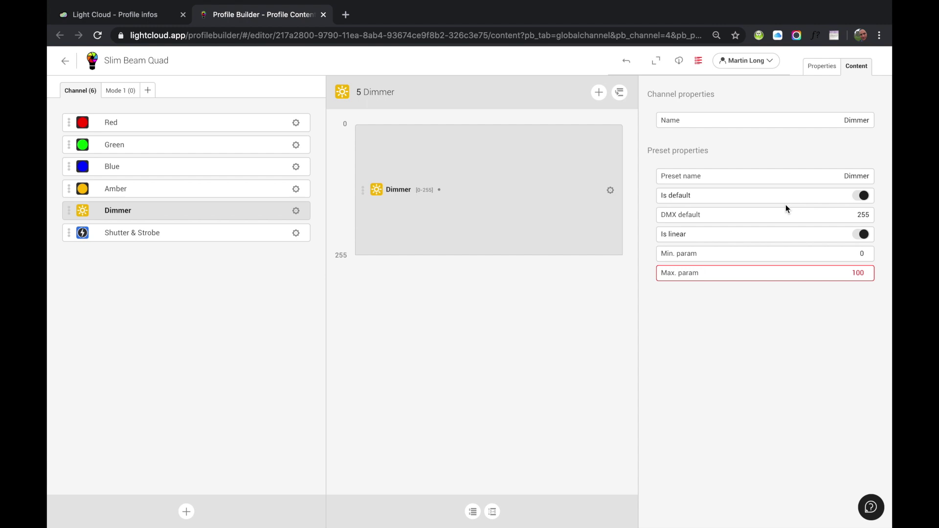
left_click(137, 236)
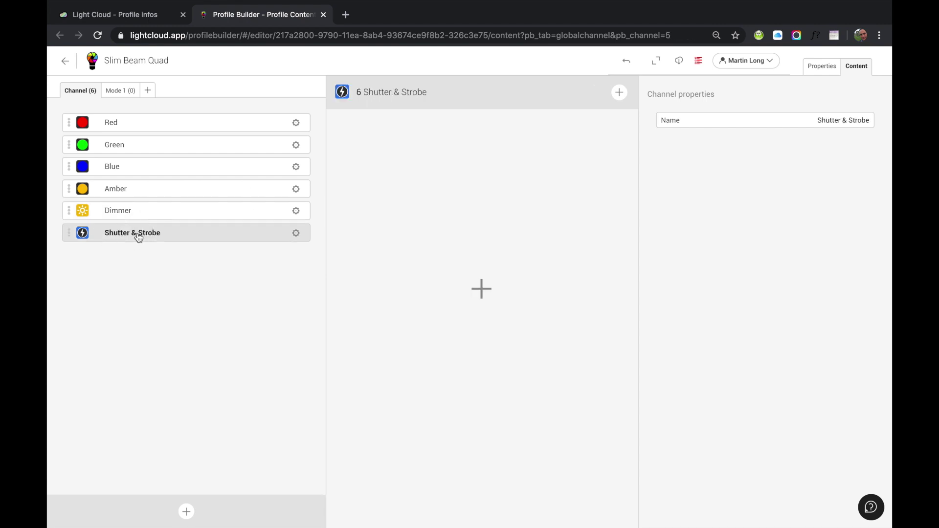
Step: Add Open, Strobe and a second Open preset to the Shutter & Strobe channel
left_click(481, 289)
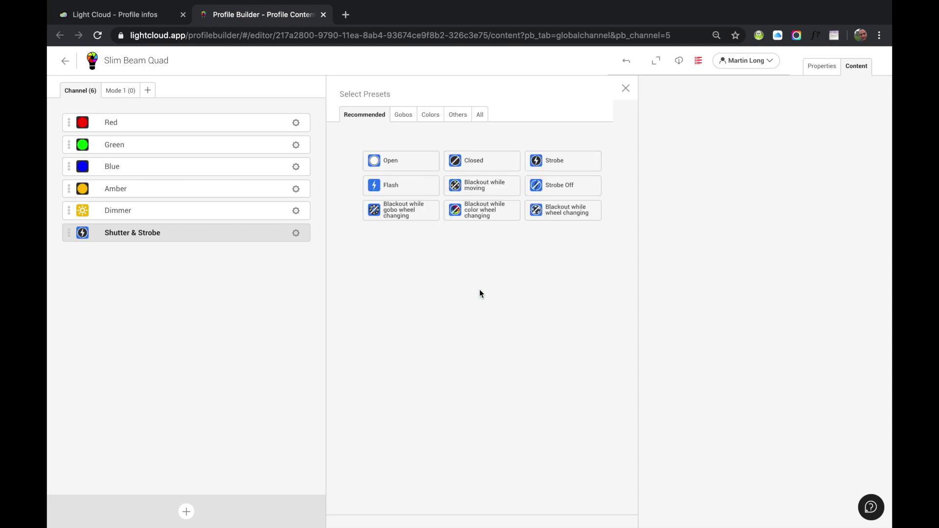
left_click(410, 165)
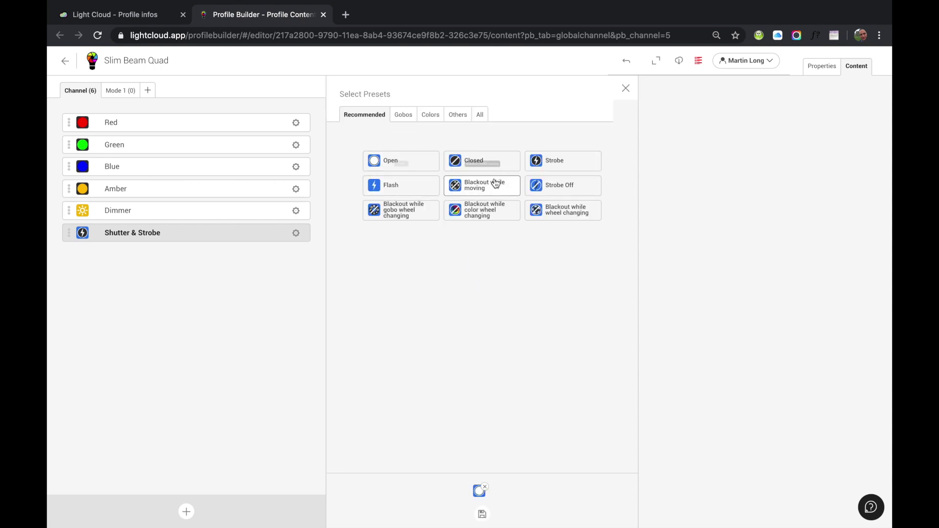
left_click(560, 161)
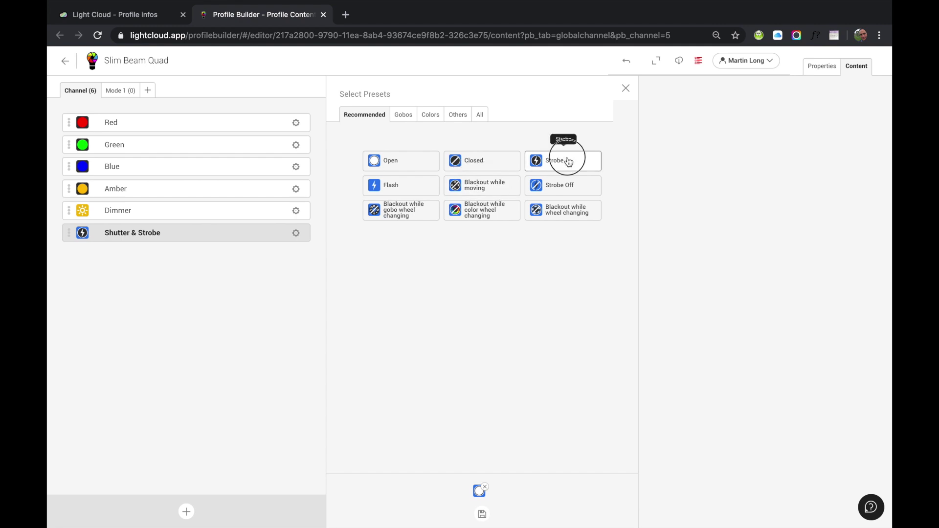
left_click(407, 167)
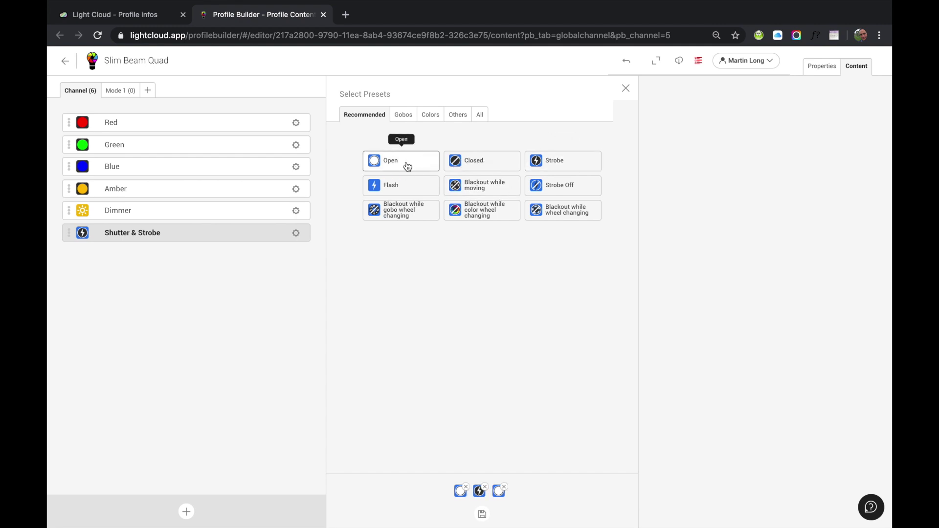
left_click(481, 515)
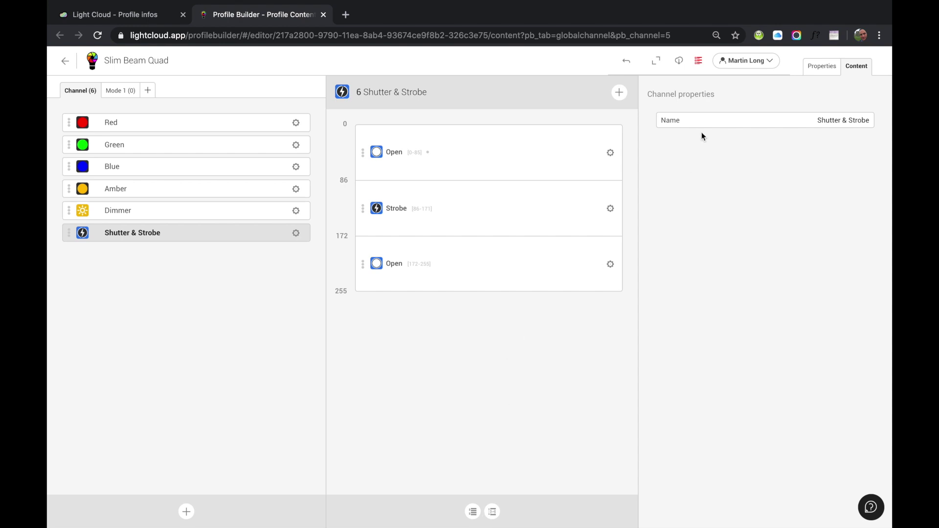
Step: Set the Open/Strobe boundary so Strobe starts at 31
left_click(345, 180)
type("82")
scroll(351, 186, "down", 9)
scroll(351, 186, "down", 20)
scroll(350, 178, "up", 10)
left_click(344, 181)
type("31")
key("Return")
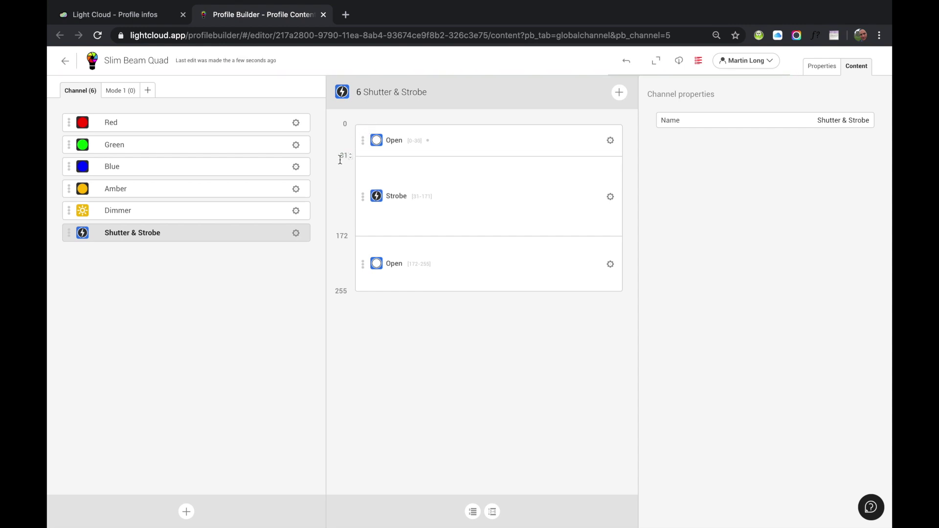
Step: Make Strobe end at 249 and the final Open range span 250–255
left_click(341, 236)
type("249")
key("Return")
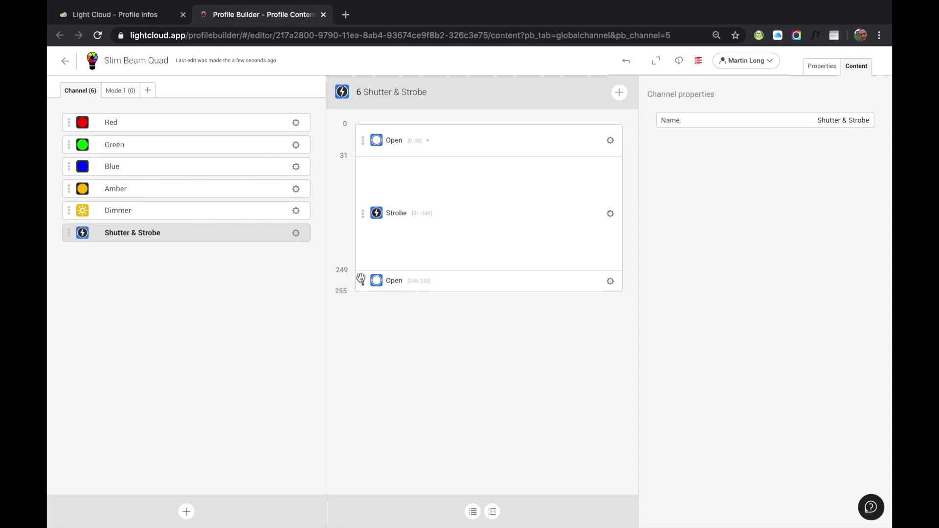
left_click(344, 270)
type("250")
key("Return")
left_click(122, 93)
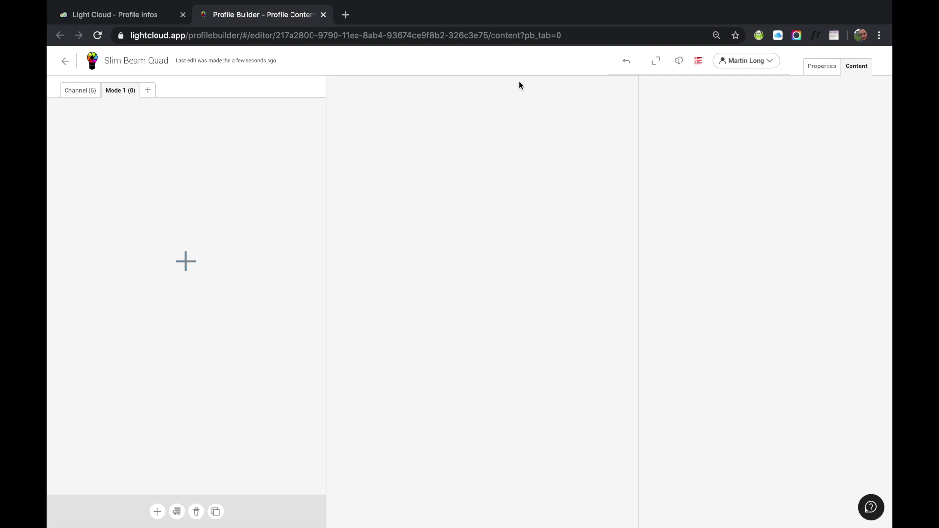
Step: On the Properties page, step the first Beams count up and back, leaving it at 1 × 1
left_click(825, 73)
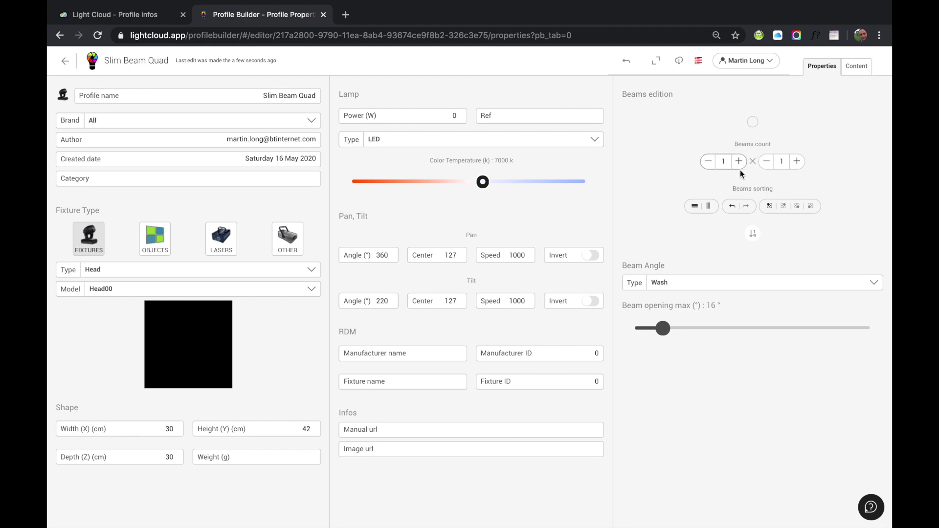
left_click(728, 164)
left_click(737, 167)
left_click(740, 168)
left_click(708, 161)
Step: Set the Beams count to 3 × 1 and sort and fill beams 1, 2 and 3
left_click(707, 161)
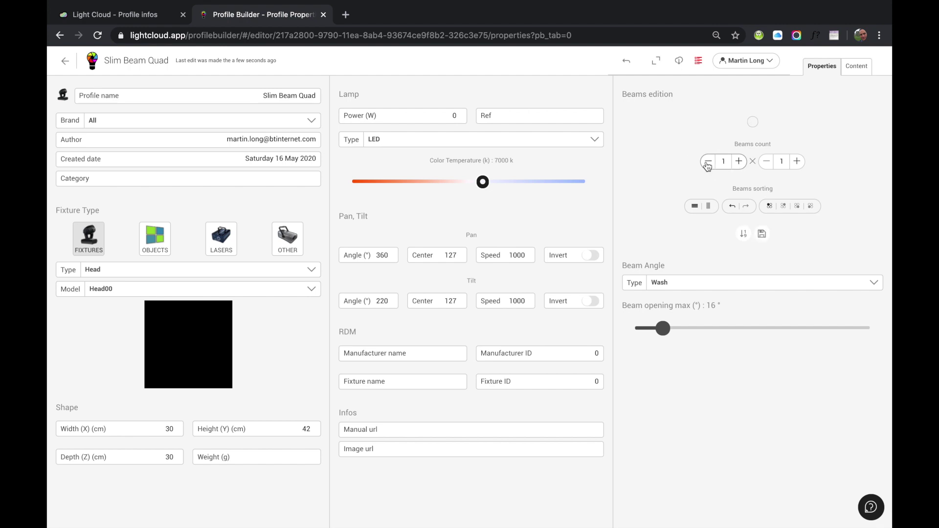
left_click(799, 165)
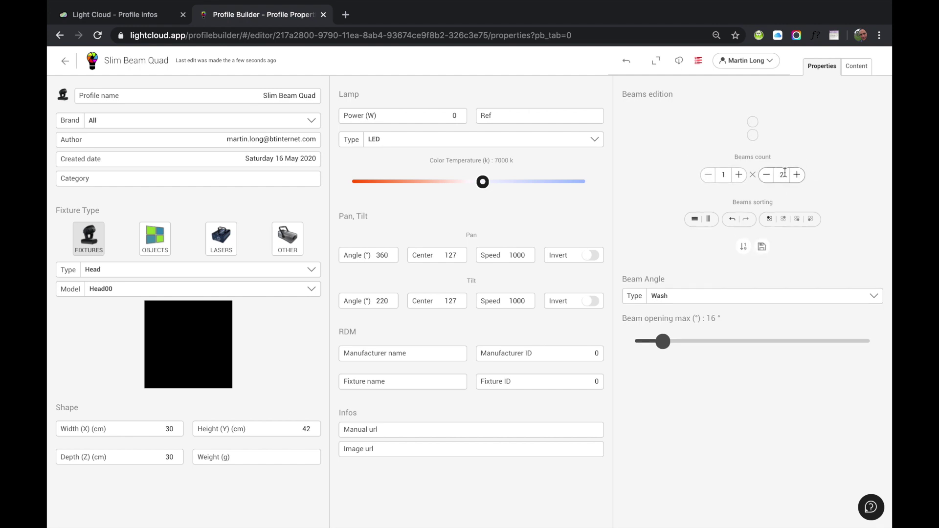
left_click(797, 175)
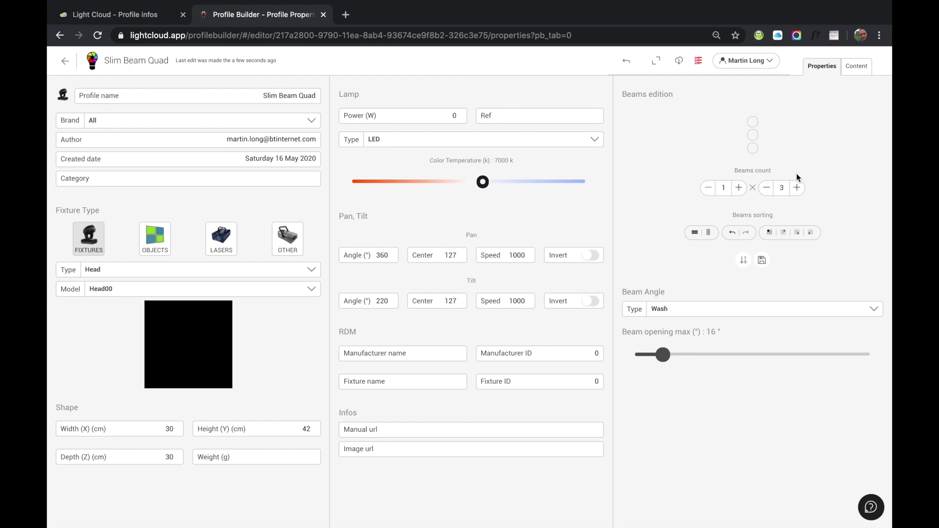
left_click(725, 188)
left_click(739, 189)
left_click(739, 188)
left_click(767, 189)
left_click(767, 175)
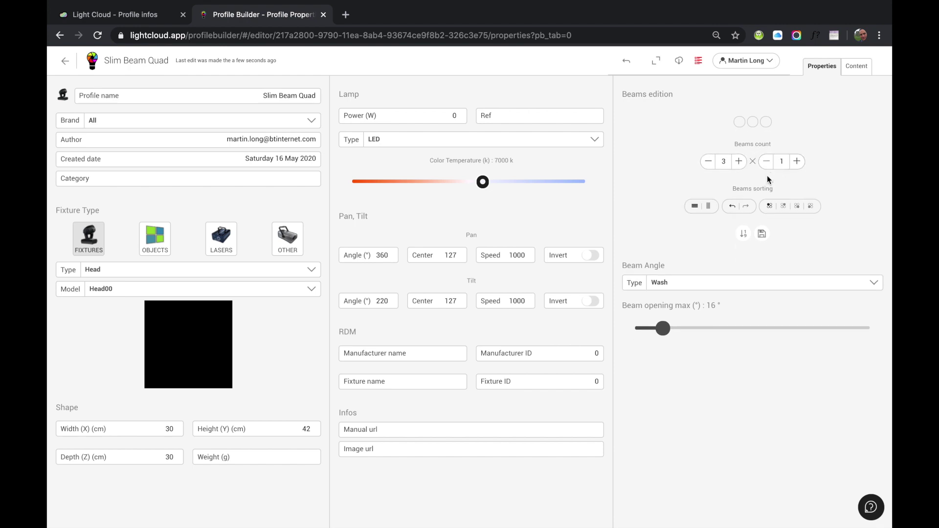
left_click(743, 235)
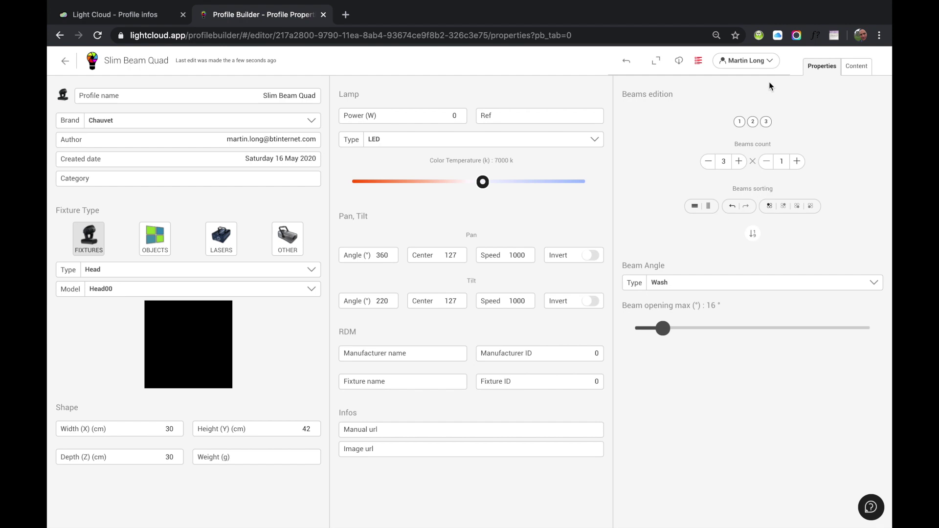
Step: In Content, pick Red, Green, Blue and Amber for Mode 1 with quantity 3 and add them
left_click(862, 73)
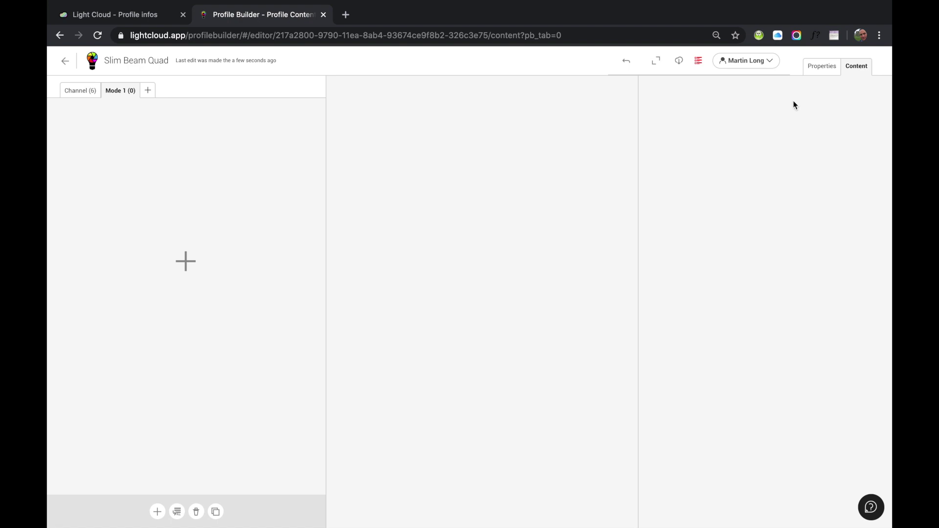
left_click(186, 263)
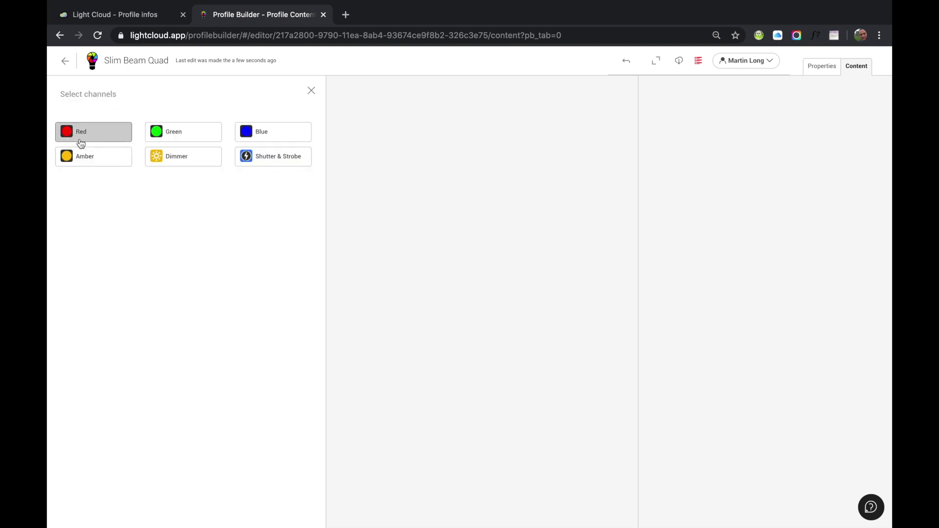
left_click(99, 135)
left_click(205, 138)
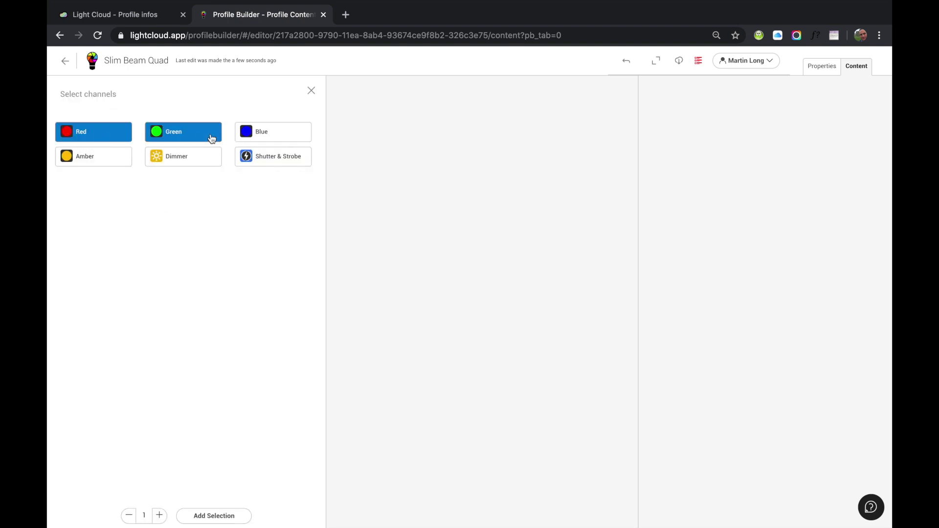
left_click(288, 138)
left_click(109, 157)
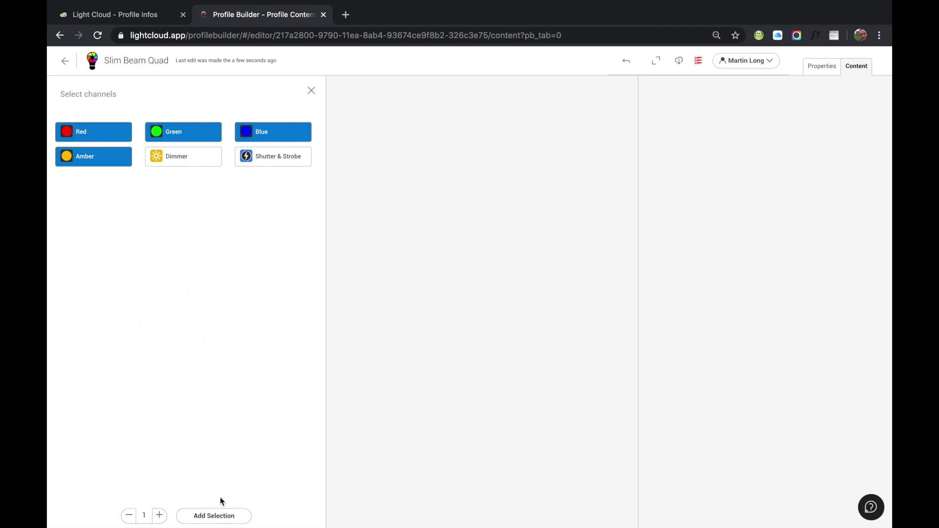
left_click(160, 516)
left_click(160, 517)
left_click(221, 517)
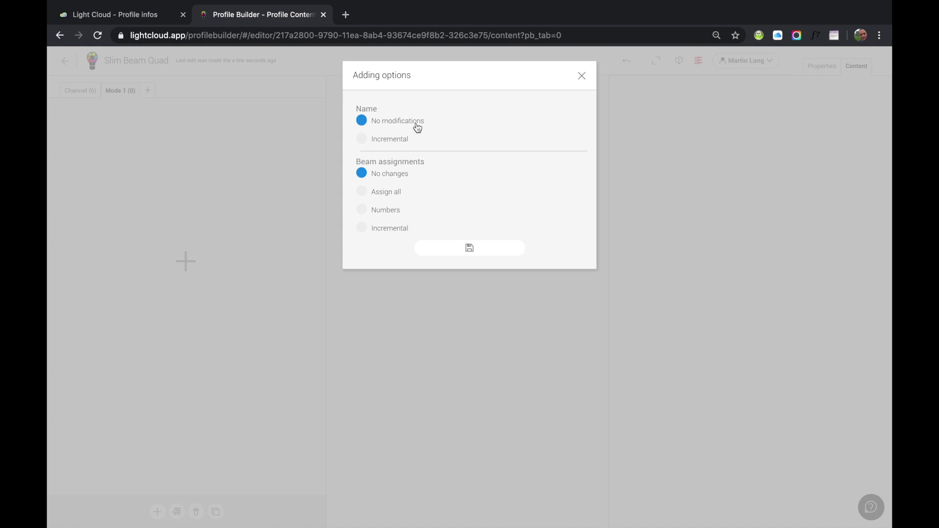
Step: Choose Incremental beam assignment starting at beam 1 and insert the 12 RGBA channels
left_click(363, 228)
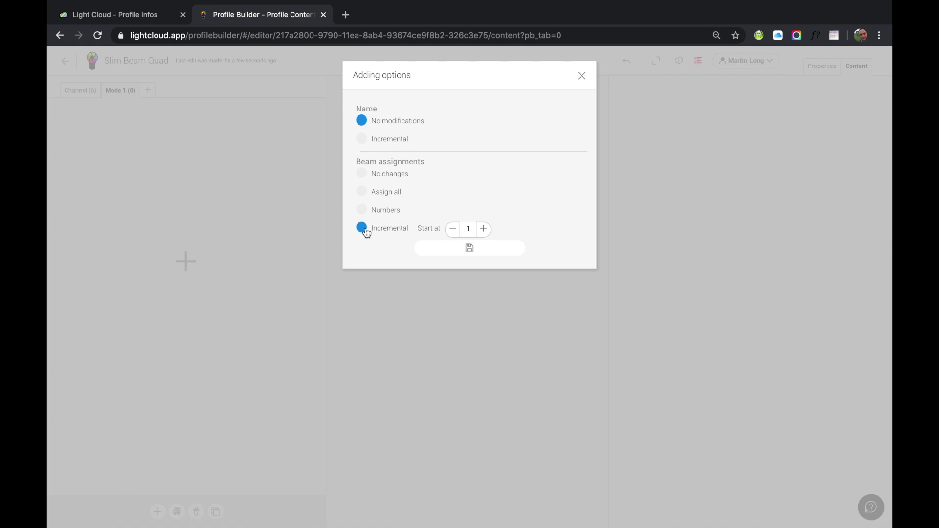
left_click(471, 251)
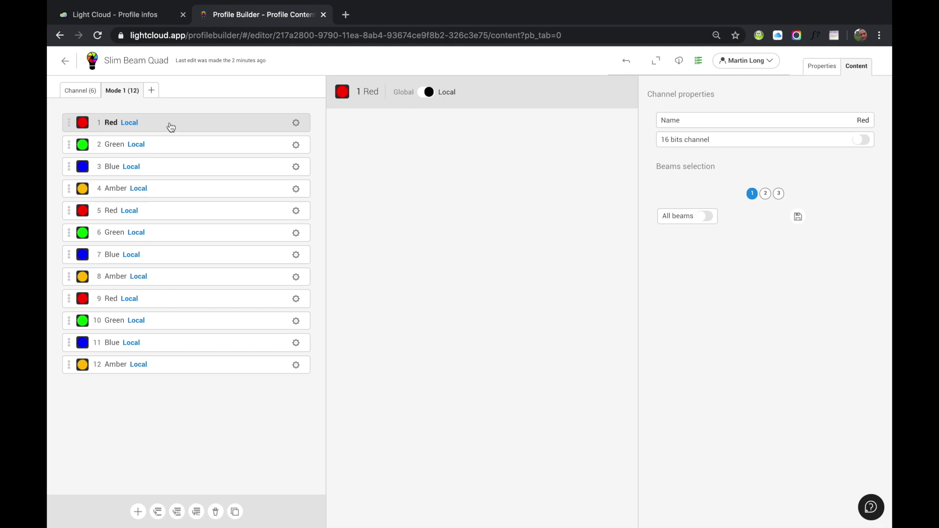
Step: Inspect channels 2–9's Beams selection to confirm groups of four on beams 1, 2 and 3
left_click(166, 146)
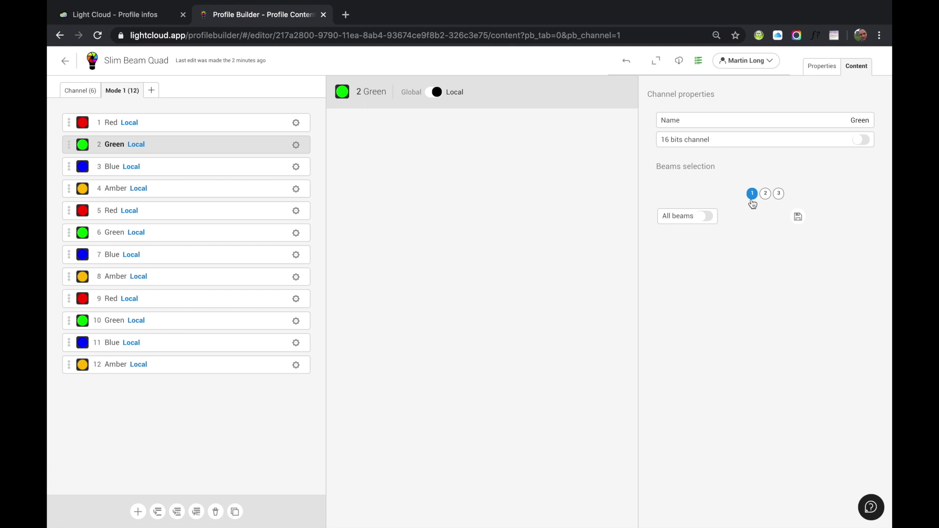
left_click(185, 169)
left_click(181, 192)
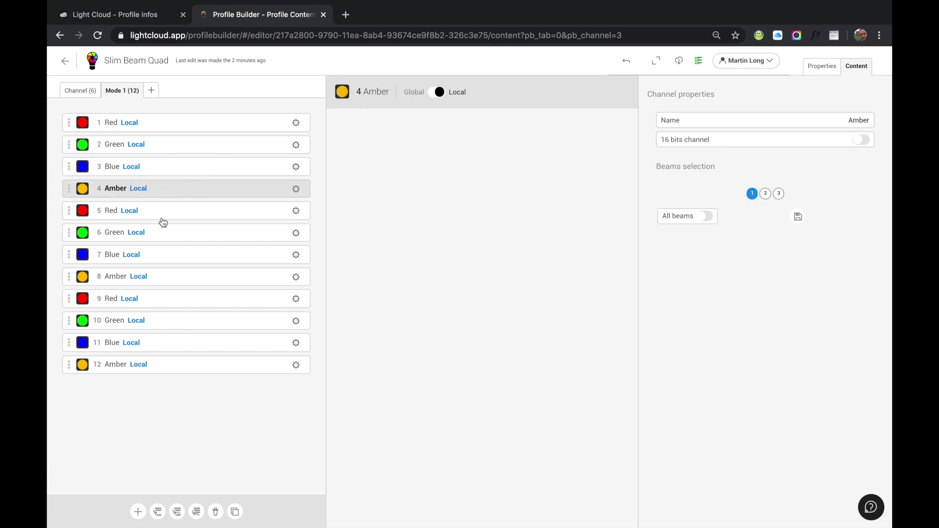
left_click(162, 219)
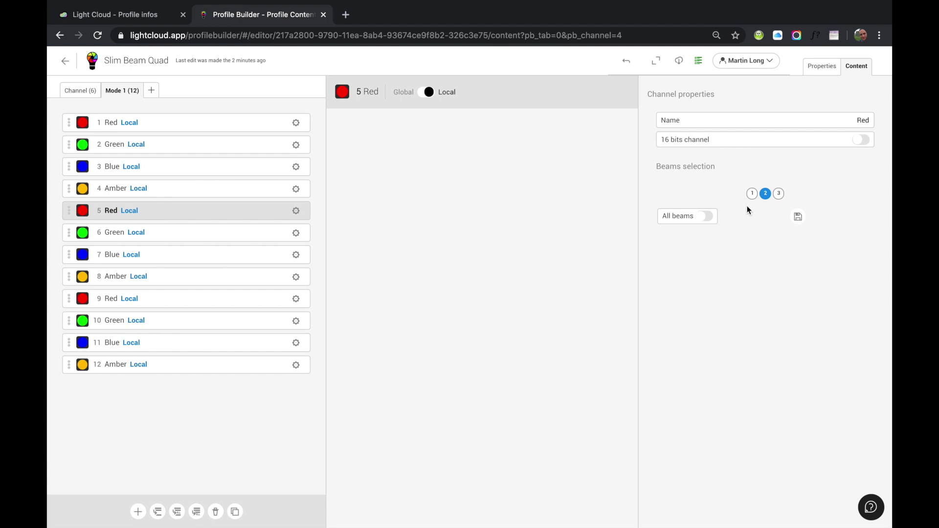
left_click(154, 237)
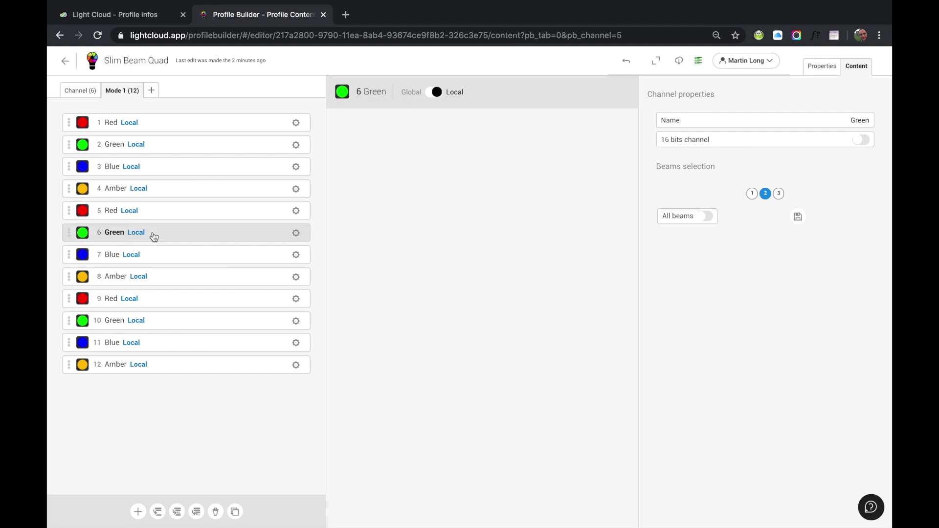
left_click(153, 256)
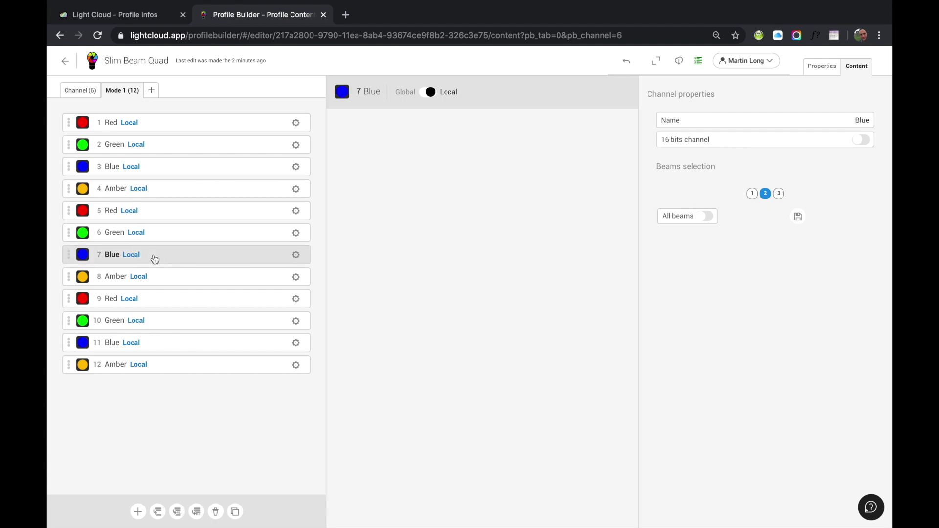
left_click(160, 280)
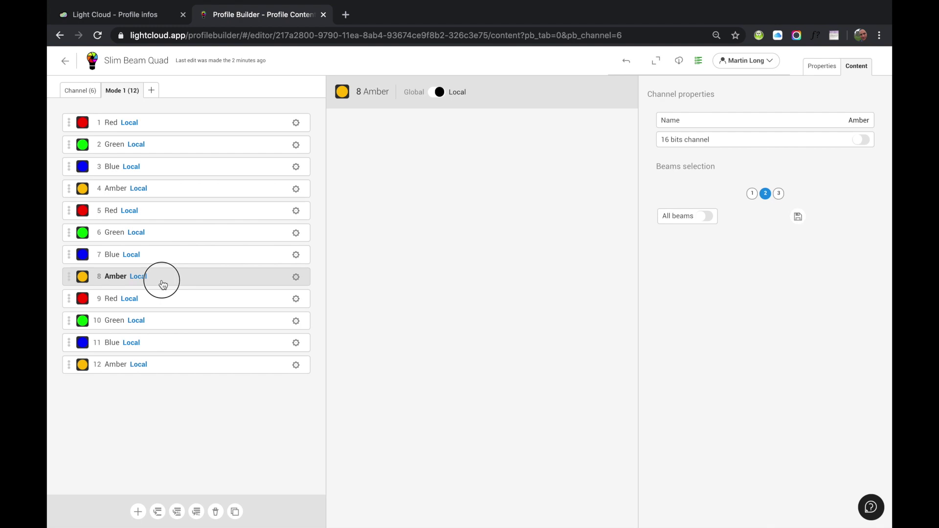
left_click(177, 301)
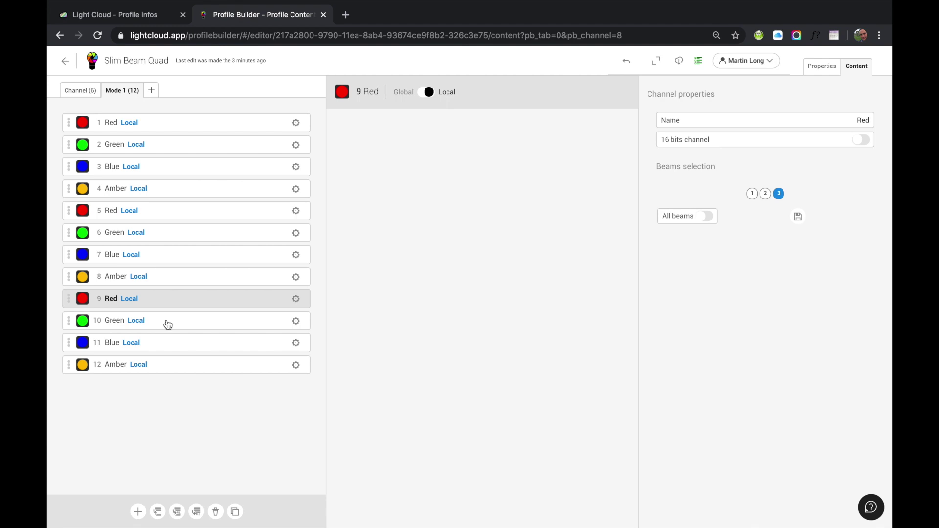
left_click(137, 514)
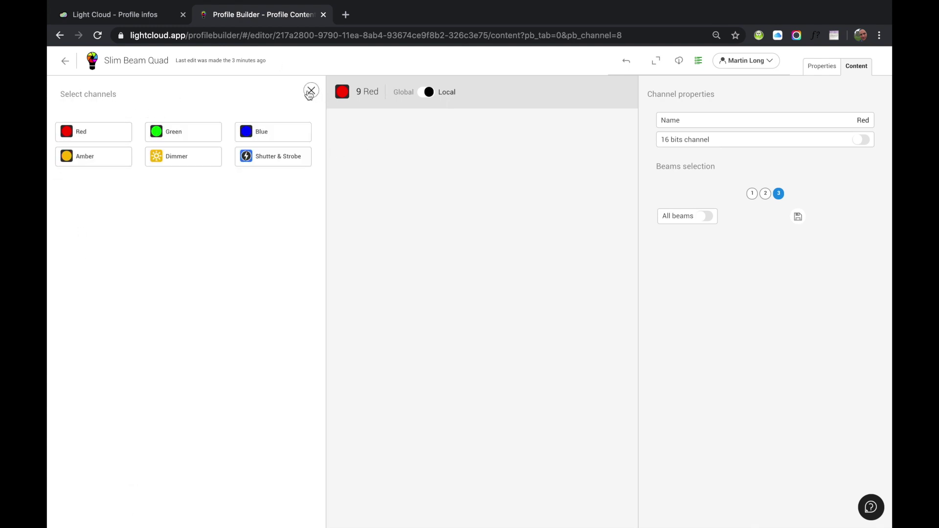
Step: Create a new Mode 2 and select Red, Green, Blue and Amber with quantity 3
left_click(310, 91)
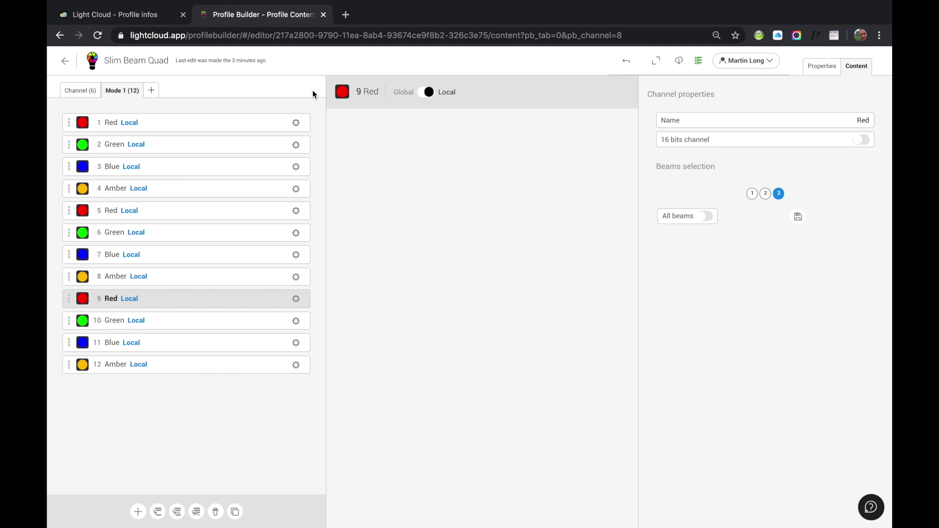
left_click(151, 90)
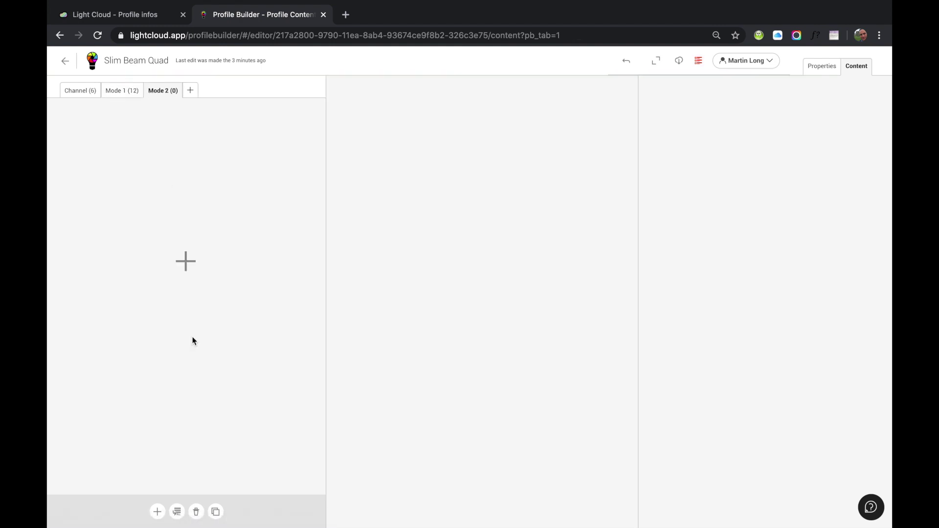
left_click(186, 263)
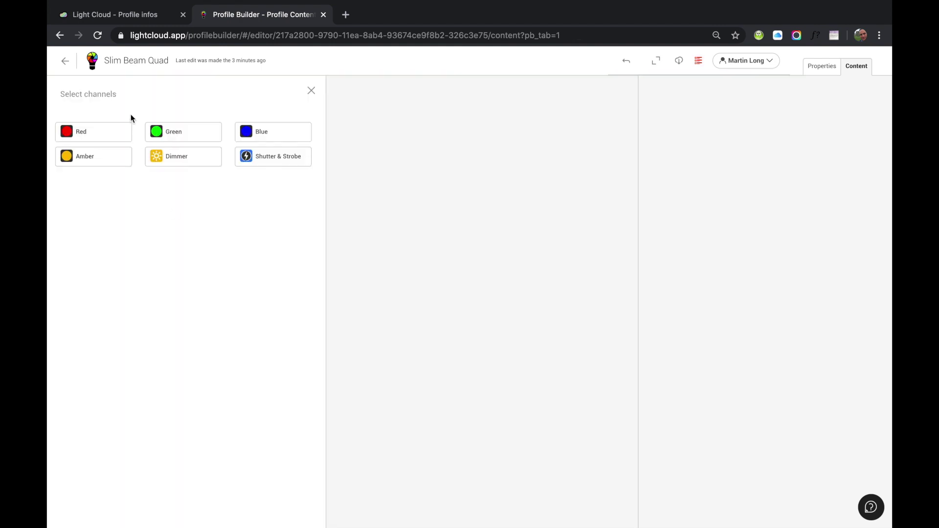
left_click(80, 131)
left_click(178, 138)
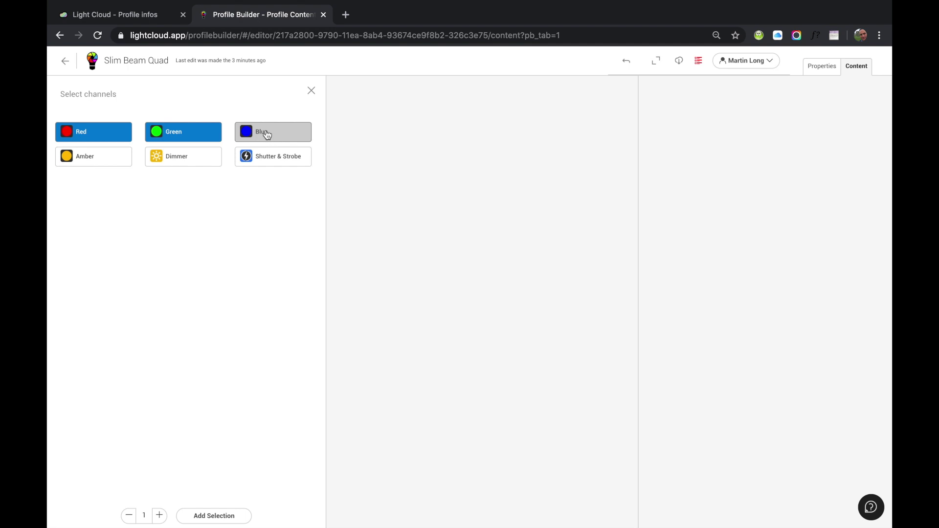
left_click(262, 134)
left_click(98, 157)
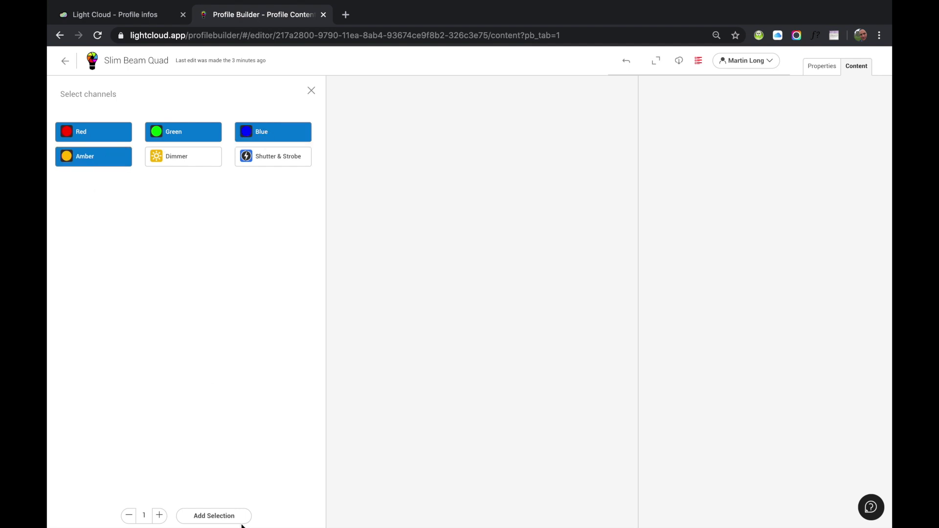
left_click(160, 516)
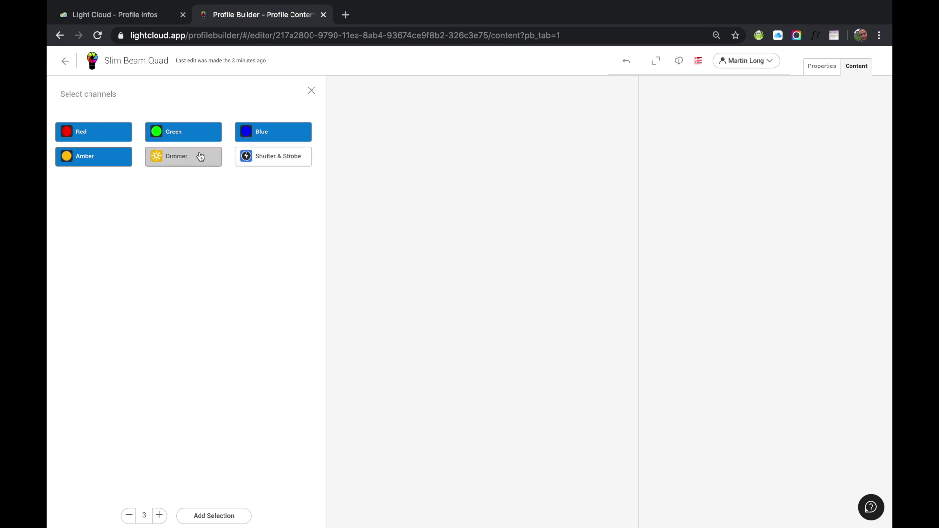
Step: Add the twelve channels to Mode 2 with Incremental beam assignment
left_click(215, 516)
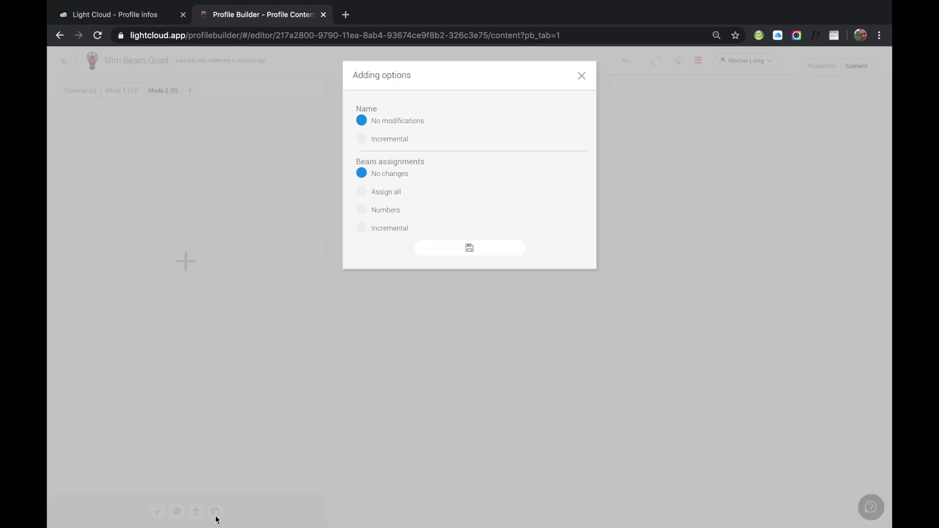
mouse_move(367, 10)
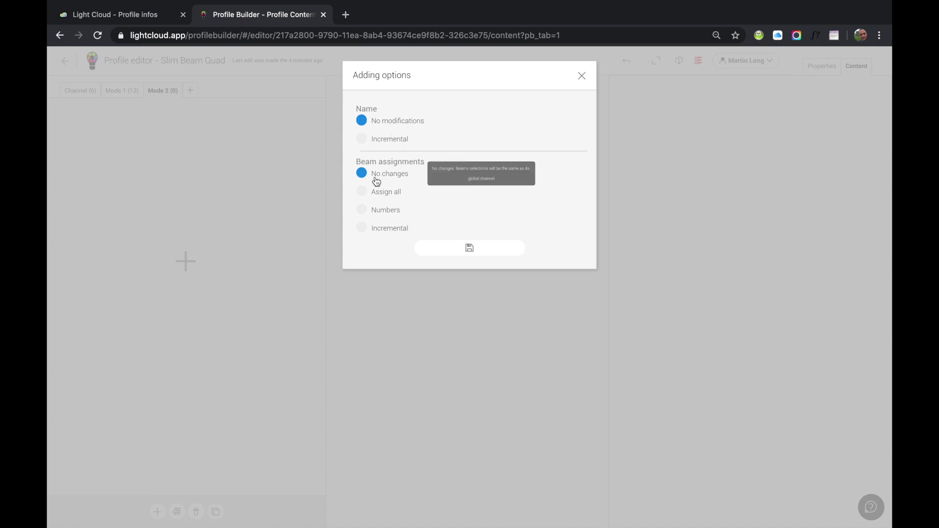
left_click(361, 228)
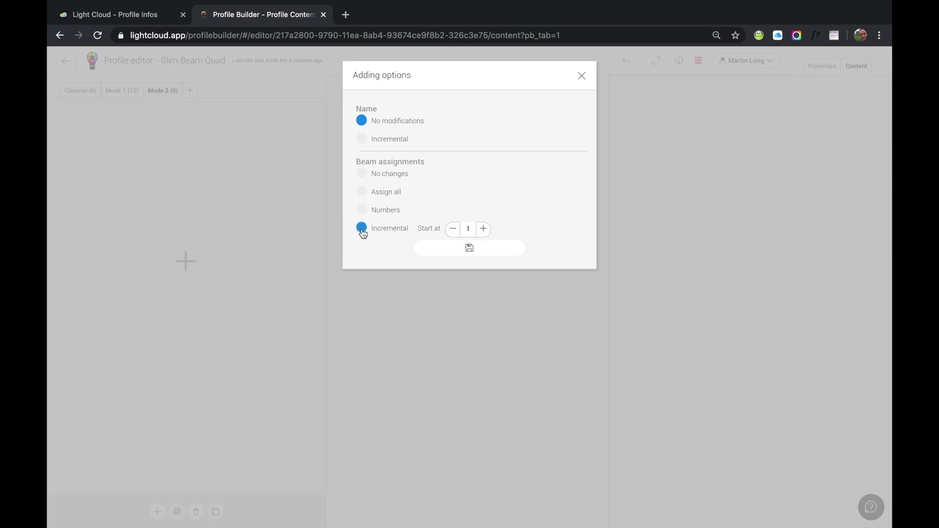
left_click(469, 248)
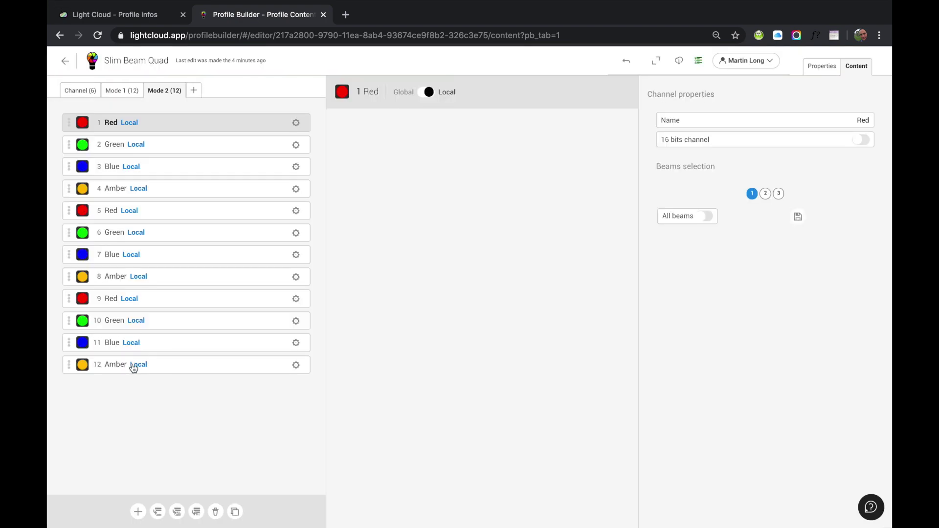
Step: Select Dimmer and Shutter & Strobe as new Mode 2 channels, then cancel this first attempt
left_click(140, 514)
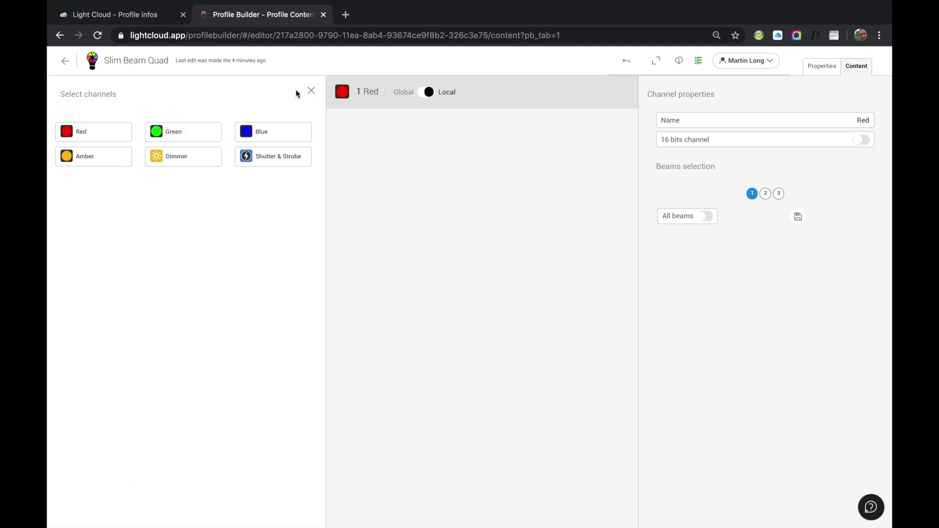
left_click(181, 156)
left_click(259, 159)
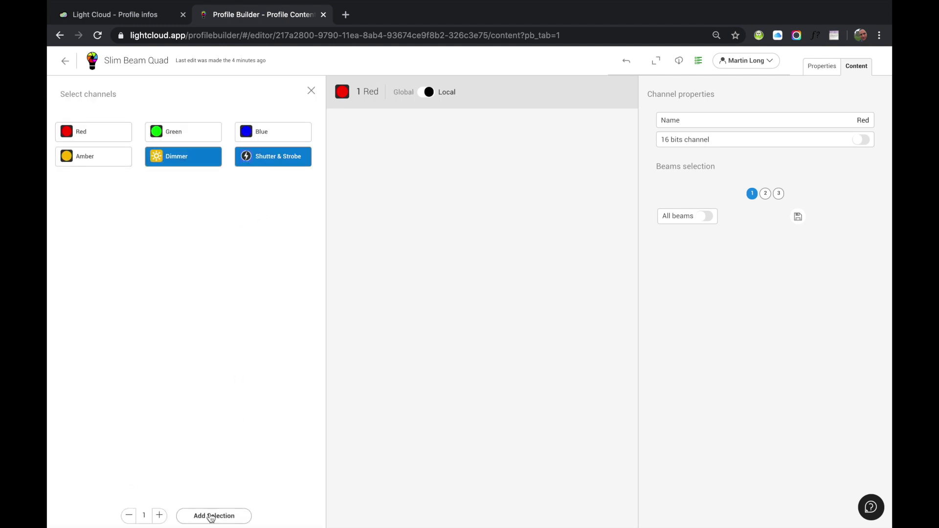
left_click(214, 516)
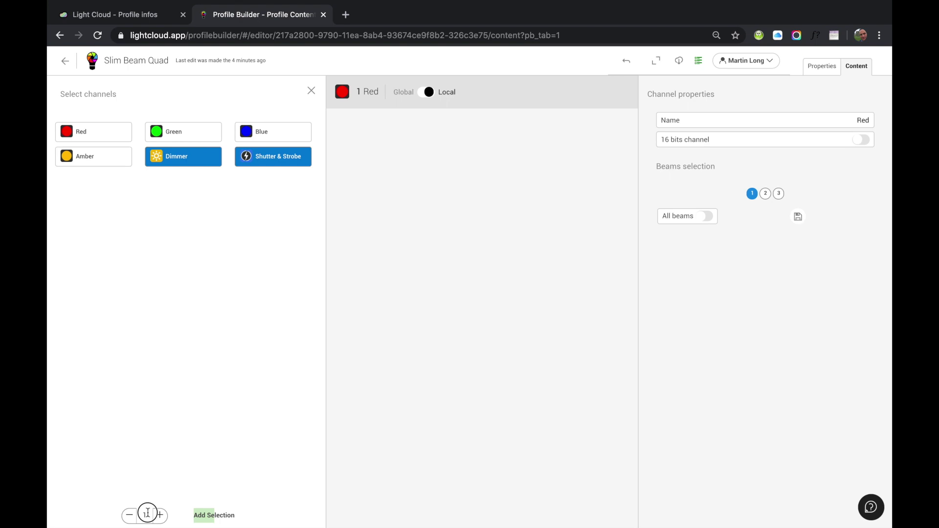
left_click(195, 519)
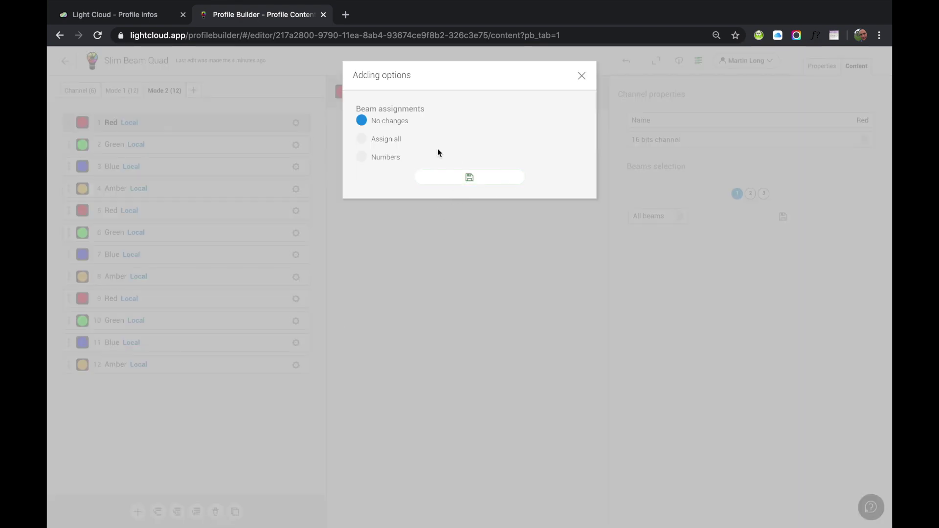
left_click(581, 76)
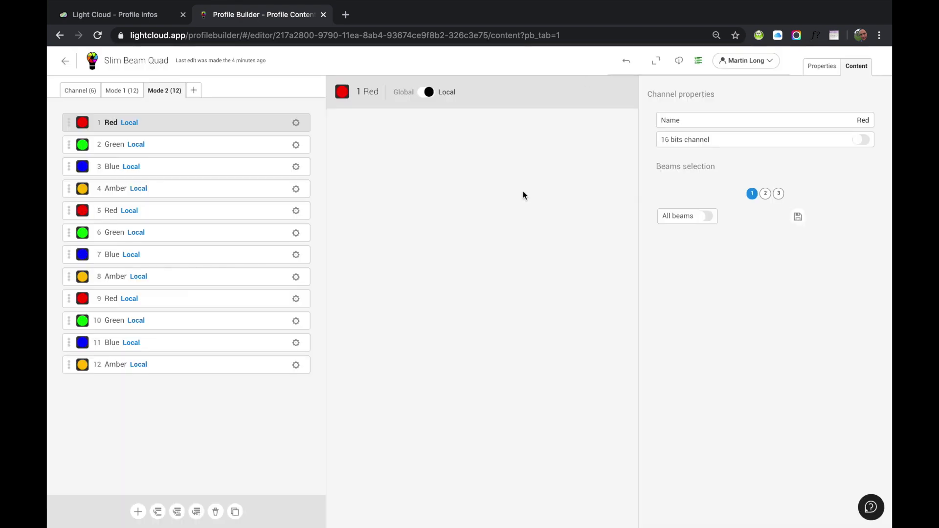
Step: Add Dimmer and Shutter & Strobe as Mode 2 channels 13 and 14, assigned to all beams
left_click(140, 512)
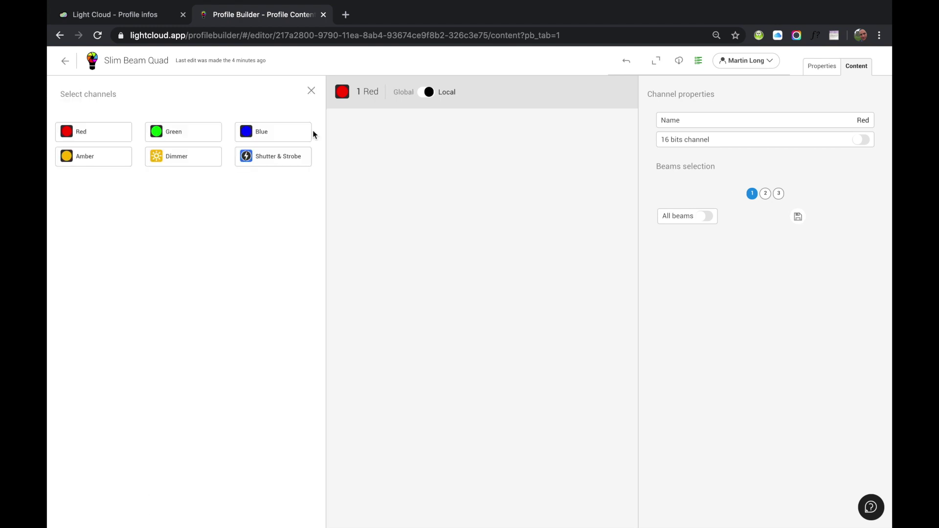
left_click(201, 163)
left_click(282, 164)
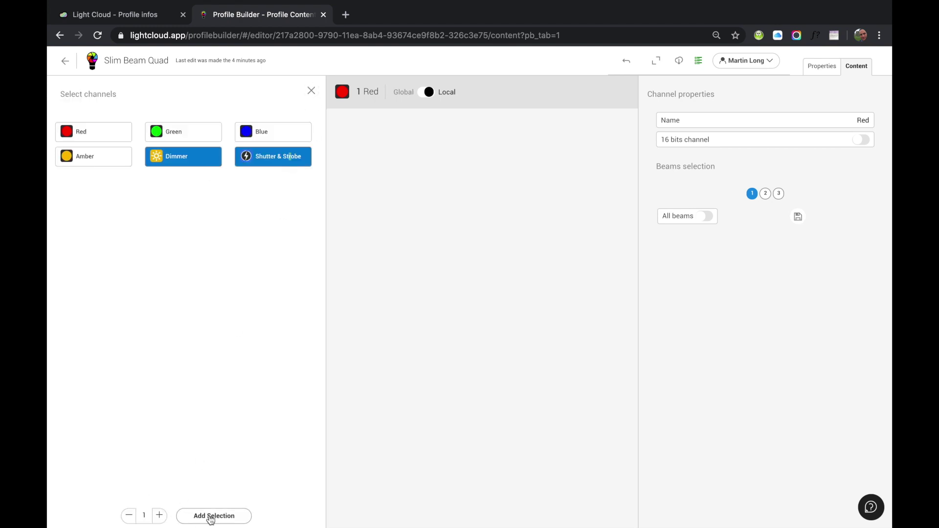
left_click(212, 516)
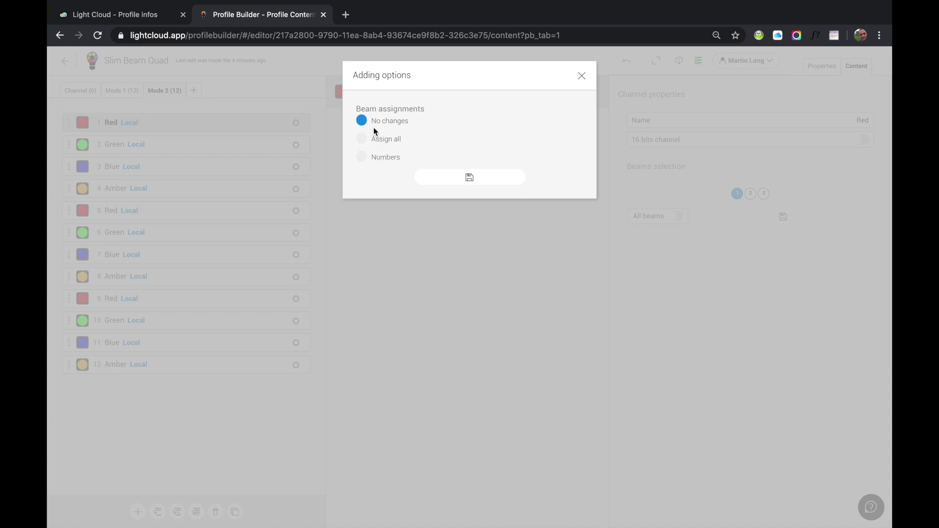
left_click(362, 140)
left_click(477, 179)
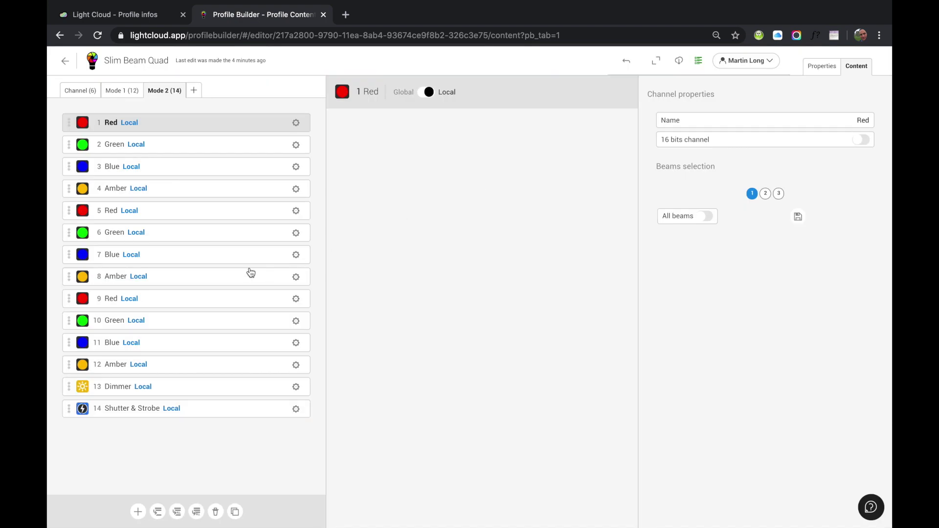
Step: Review beam settings of channels 12 Amber, 13 Dimmer and 14 Shutter & Strobe; confirm no profile errors or warnings
left_click(164, 365)
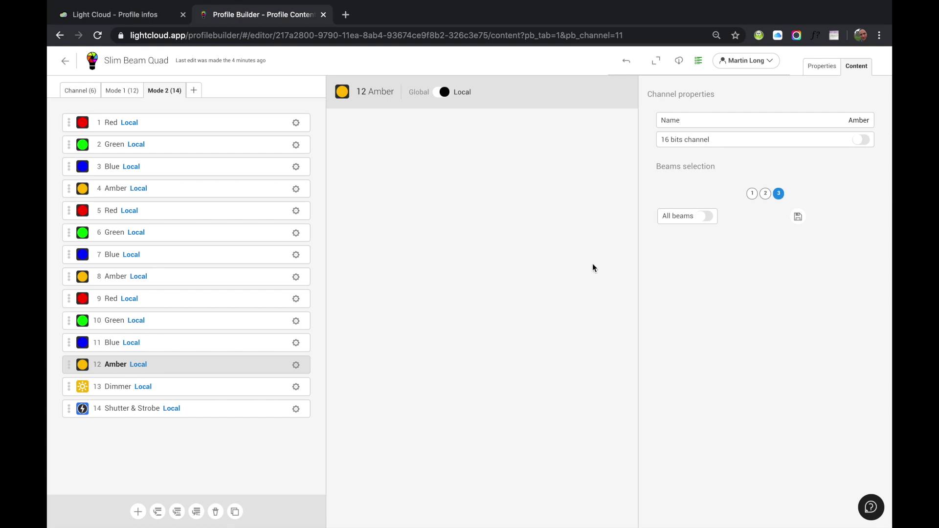
left_click(166, 387)
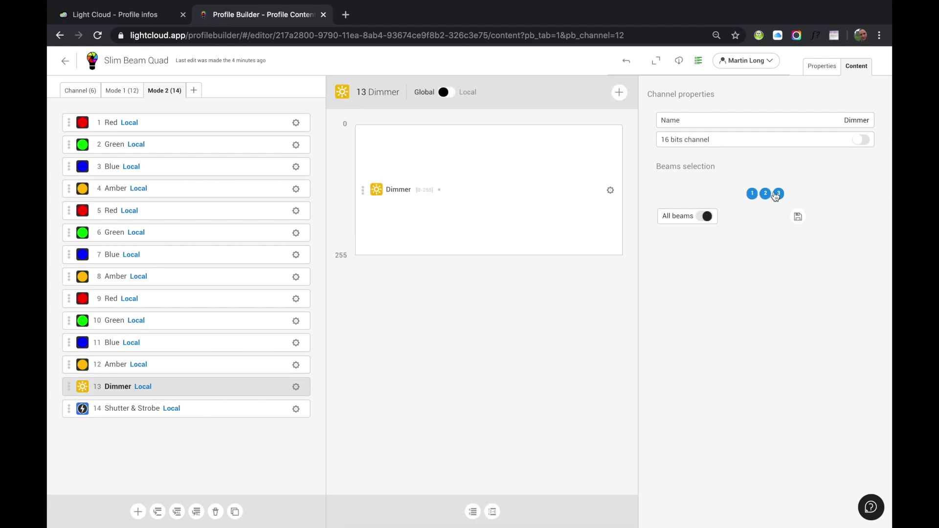
left_click(213, 410)
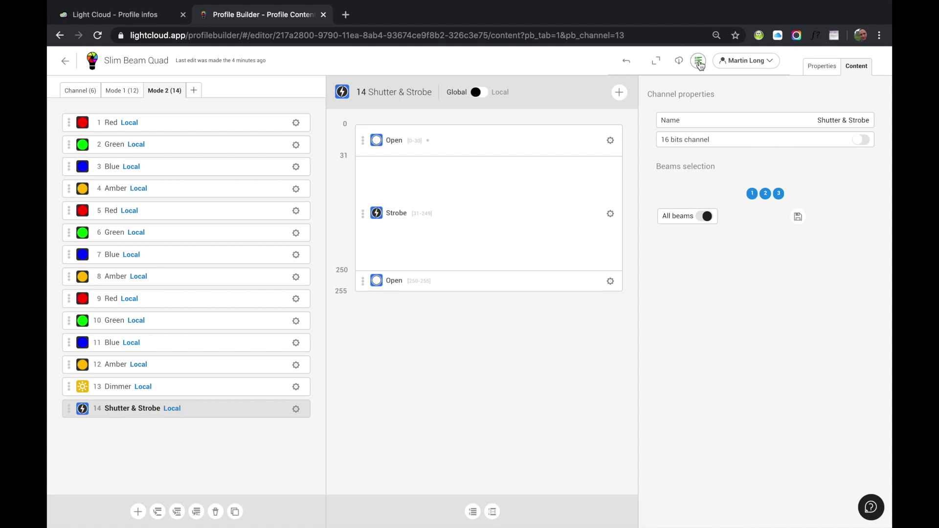
left_click(699, 61)
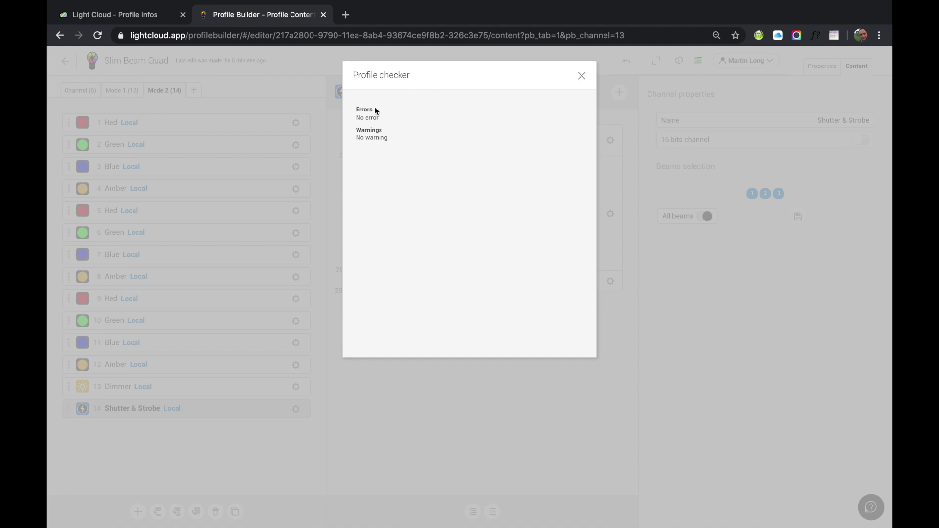
left_click(582, 76)
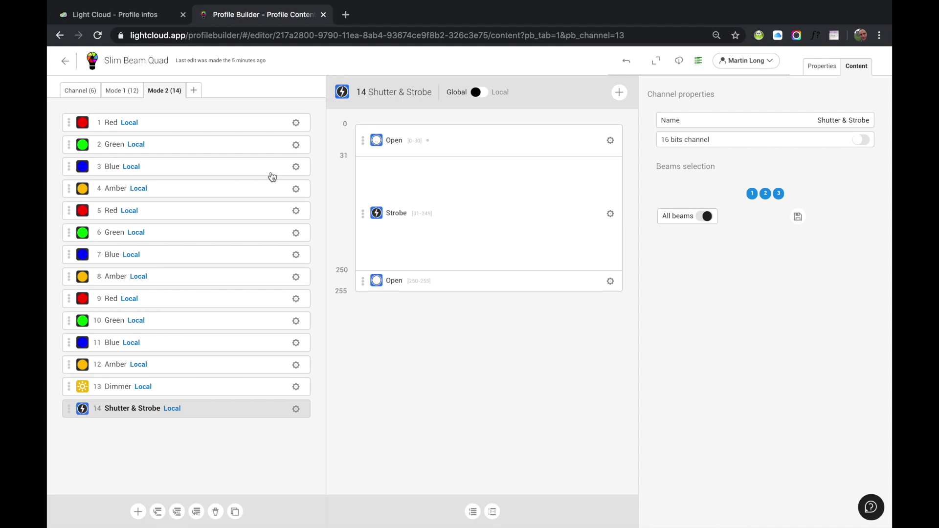
Step: Look over the 6 global channels, then return to Mode 1's 12 Local channels
left_click(83, 92)
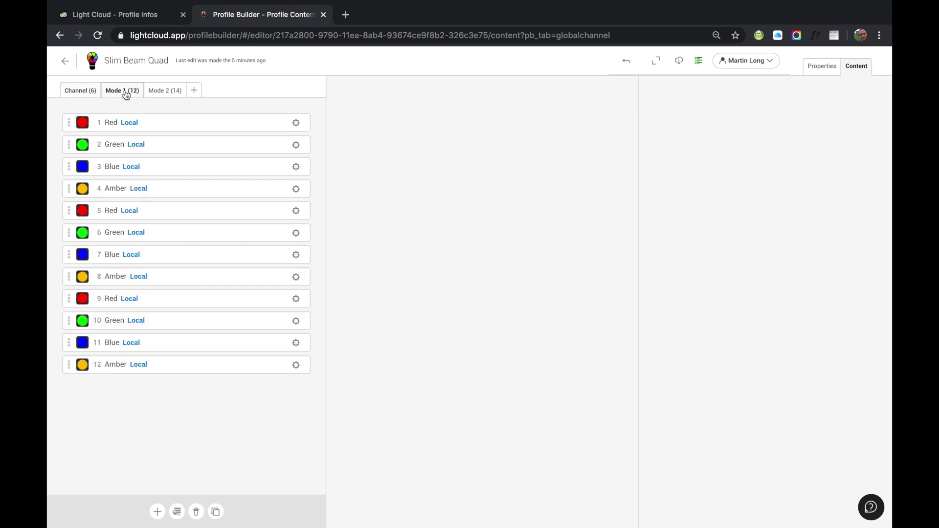
left_click(130, 123)
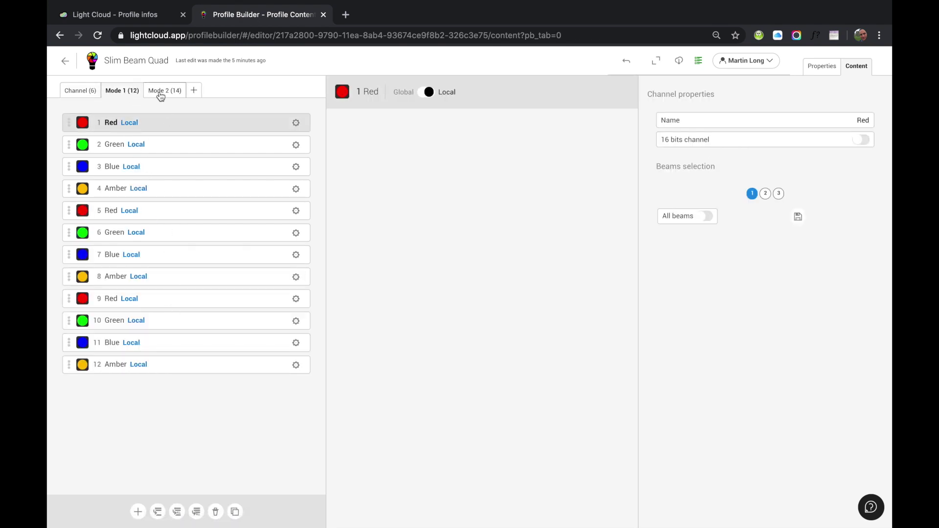